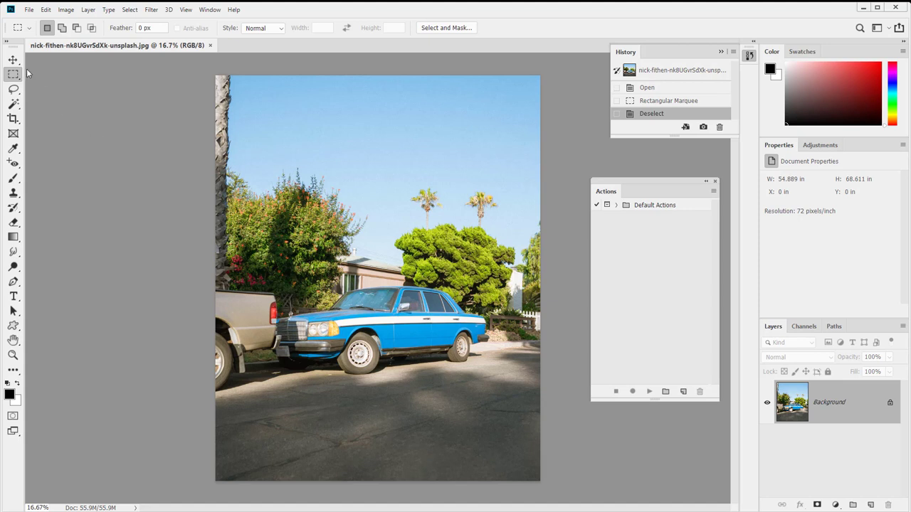
# Draw a rectangular selection about 51.6 by 65.1 in just inside the photo's edges and deselect it.
pyautogui.click(13, 88)
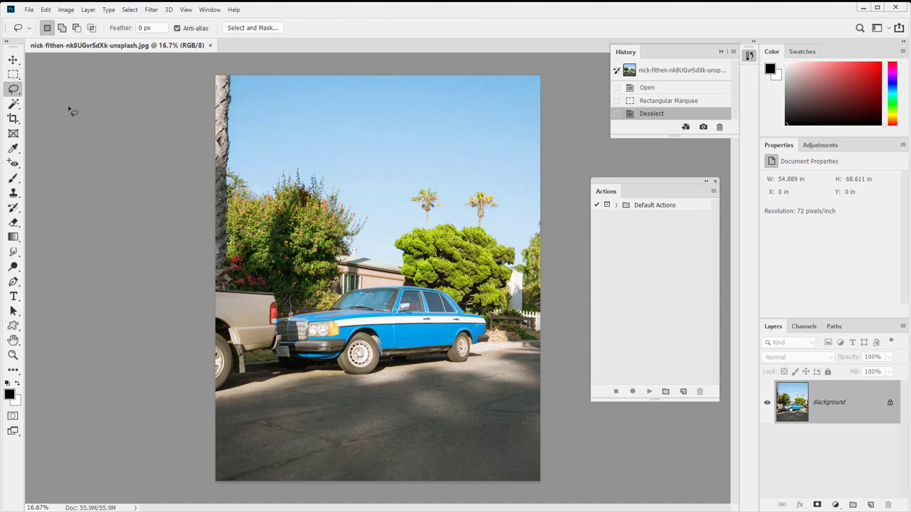
pyautogui.click(13, 74)
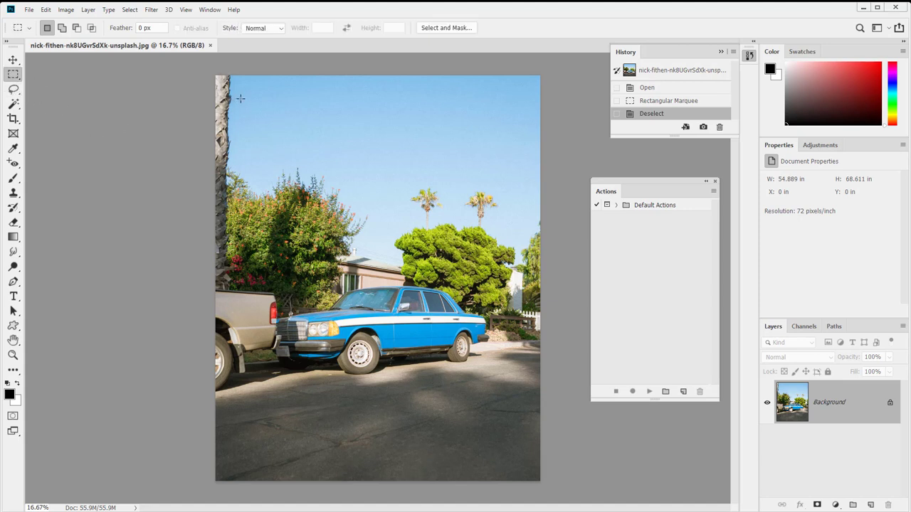
pyautogui.moveTo(227, 88); pyautogui.dragTo(531, 473)
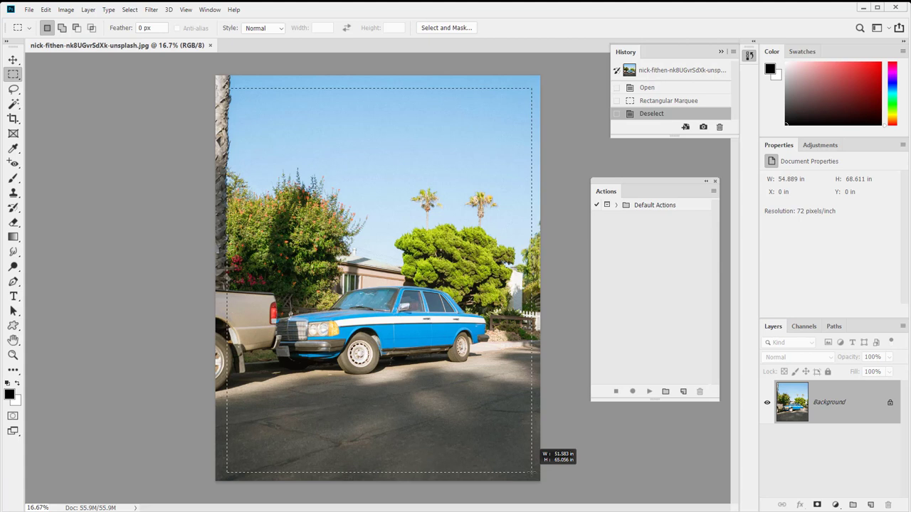
pyautogui.moveTo(532, 472); pyautogui.dragTo(535, 474)
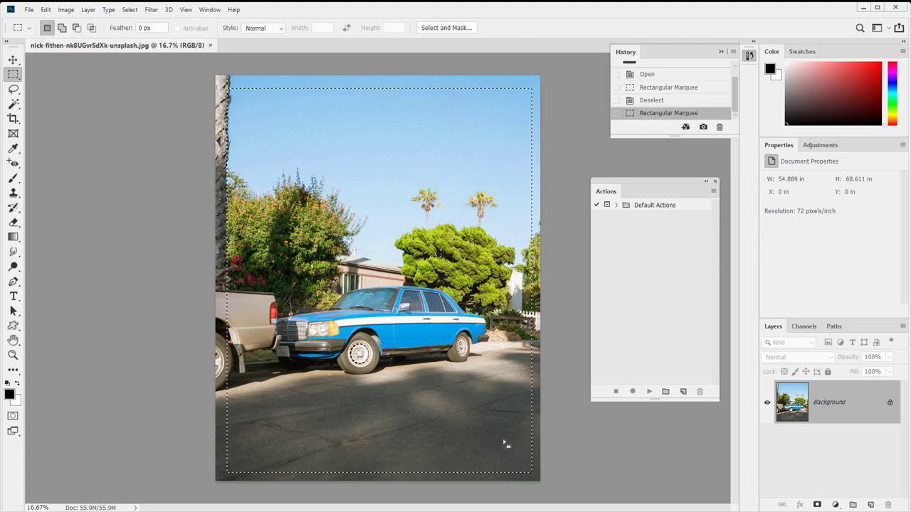
pyautogui.click(280, 66)
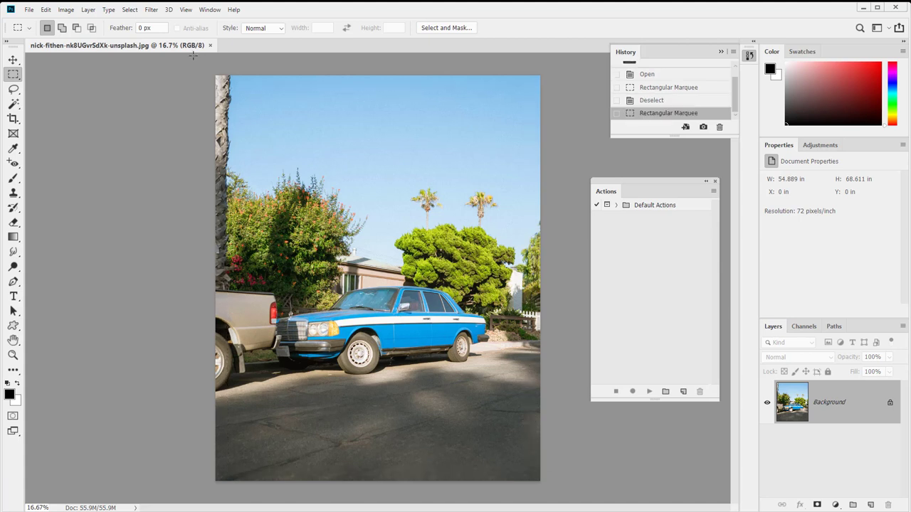
# In the image size settings, turn off Resample and try a resolution of 300 pixels/inch, cancelling the change.
pyautogui.click(68, 10)
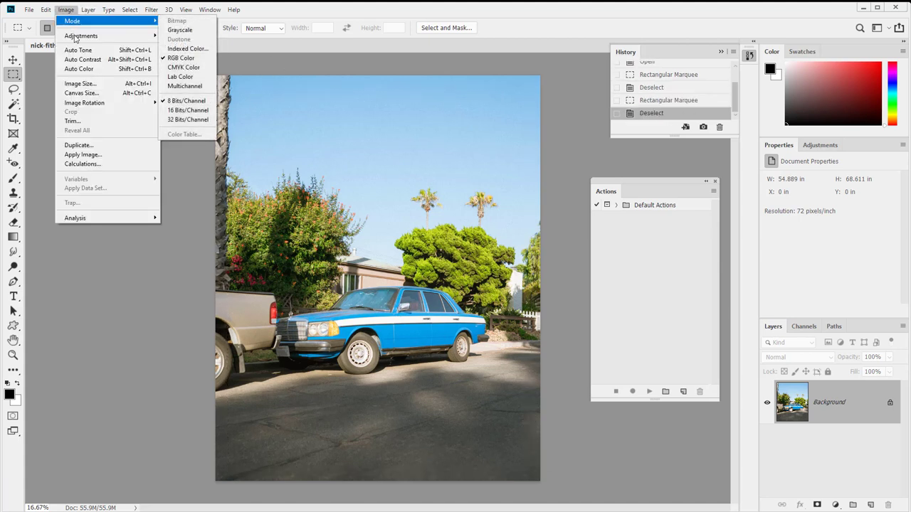
pyautogui.click(80, 83)
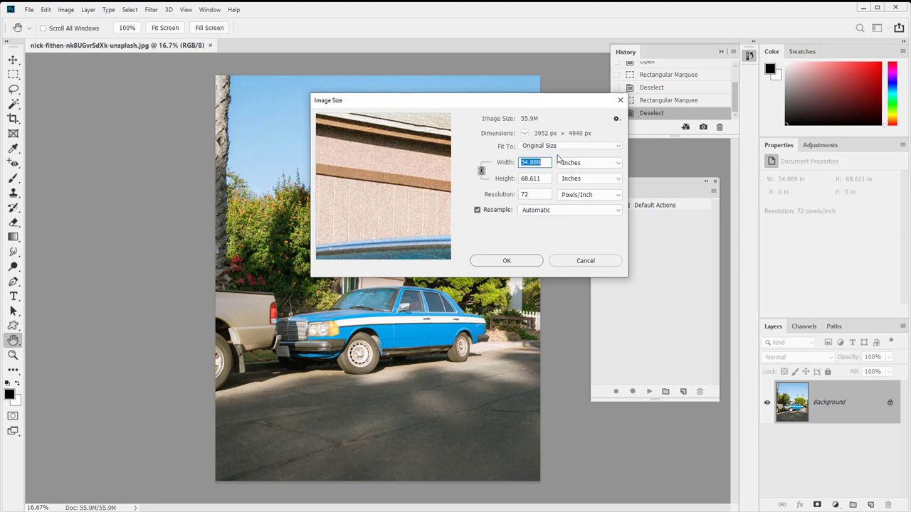
pyautogui.doubleClick(531, 195)
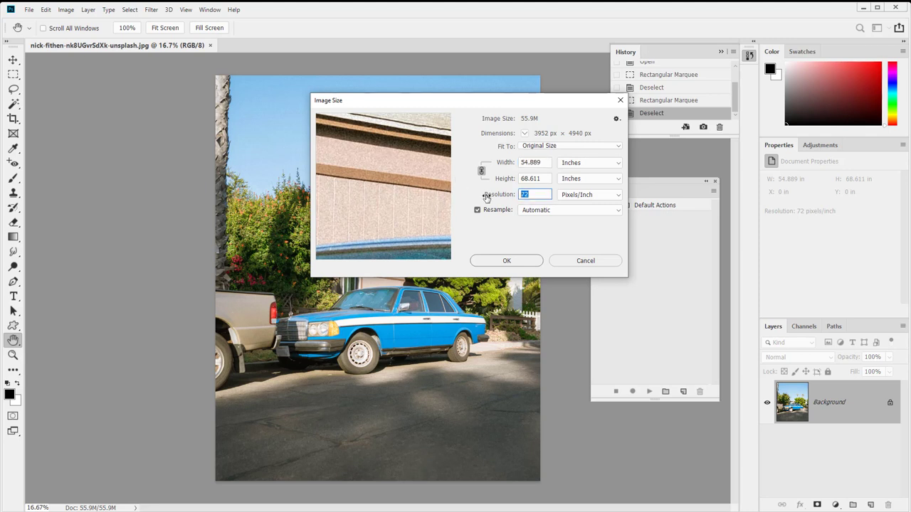
pyautogui.click(476, 210)
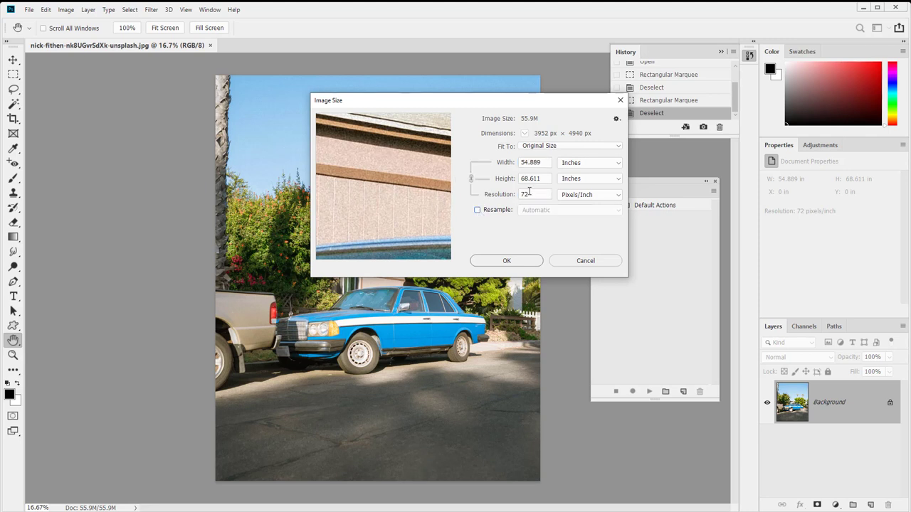
pyautogui.write('300')
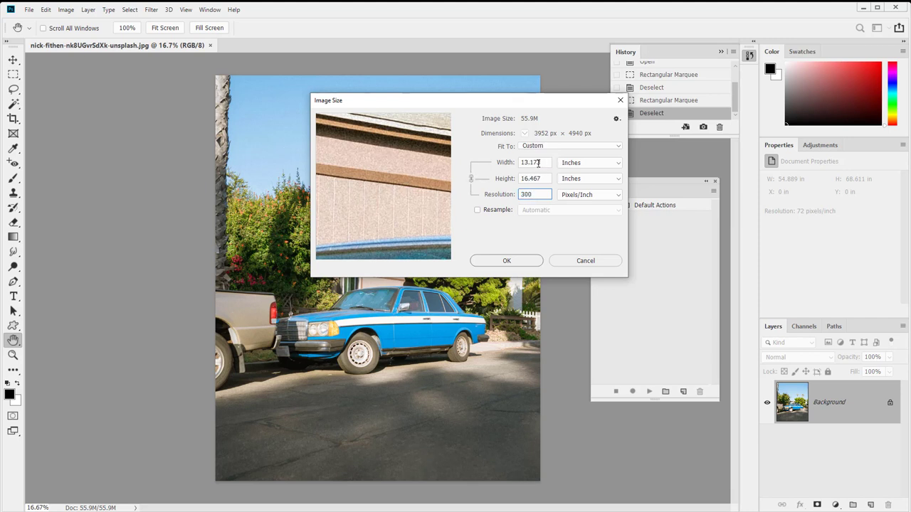
pyautogui.click(584, 264)
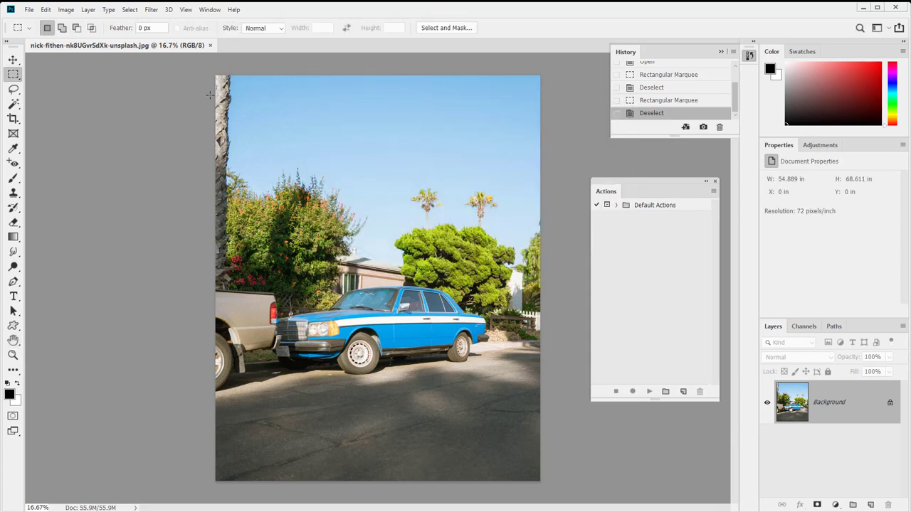
# Try two large rectangular marquee selections around the photo's main area, clearing each one.
pyautogui.moveTo(223, 87); pyautogui.dragTo(527, 467)
pyautogui.click(528, 385)
pyautogui.moveTo(231, 112); pyautogui.dragTo(533, 460)
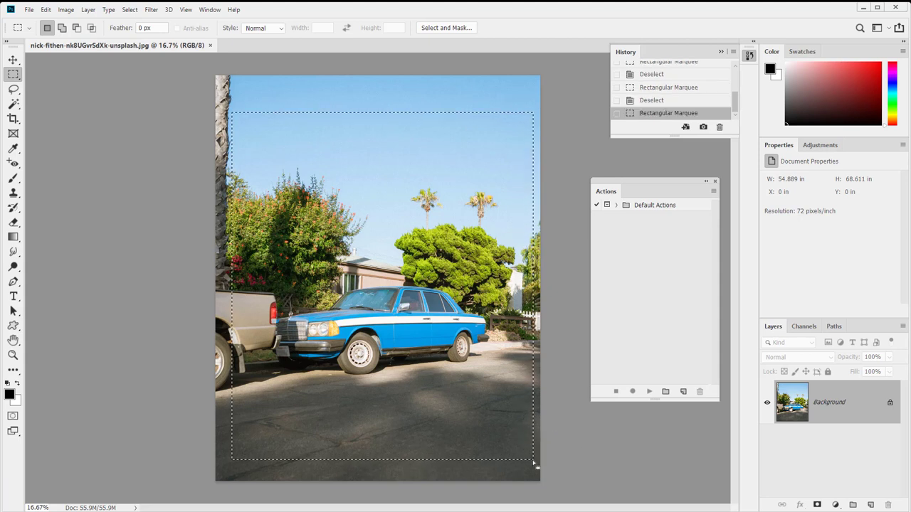
pyautogui.click(252, 99)
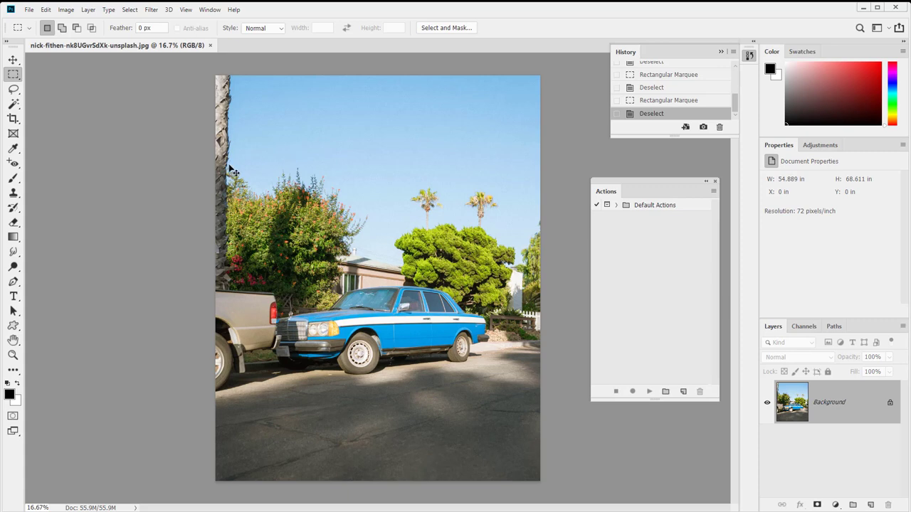
# Show the rulers in percent units and try a rectangular selection from the photo's upper-left corner, clearing it again.
pyautogui.hotkey('ctrl', 'r')
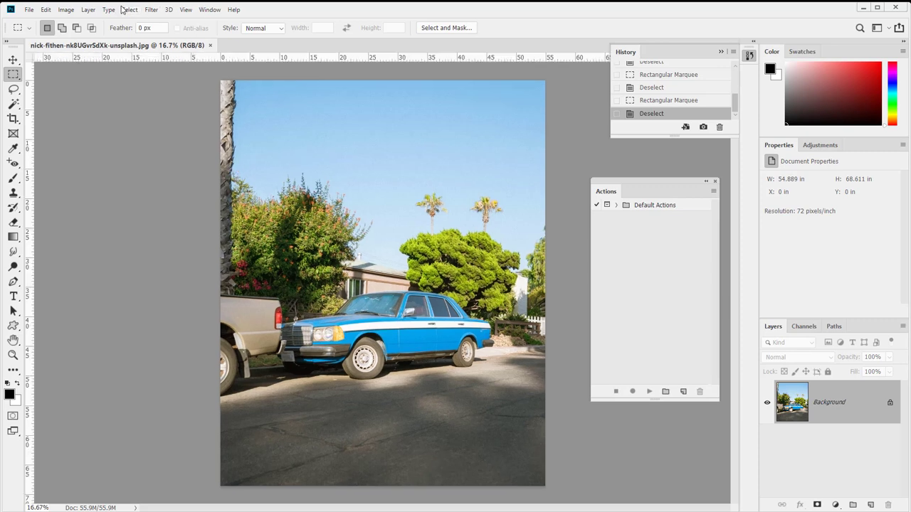
pyautogui.click(202, 10)
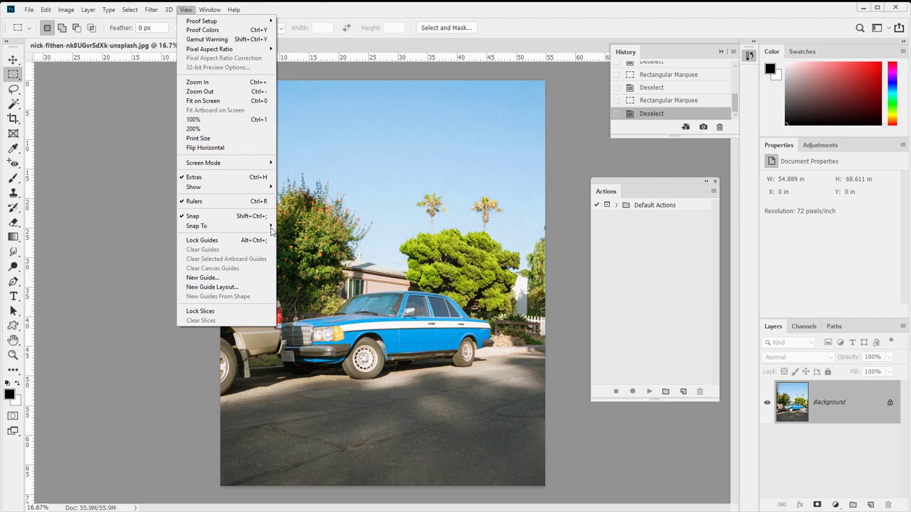
pyautogui.click(427, 49)
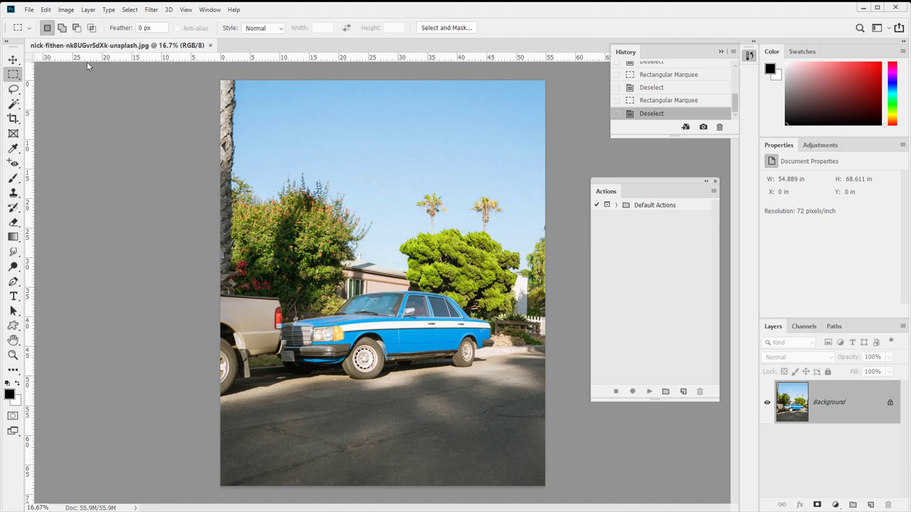
pyautogui.rightClick(170, 61)
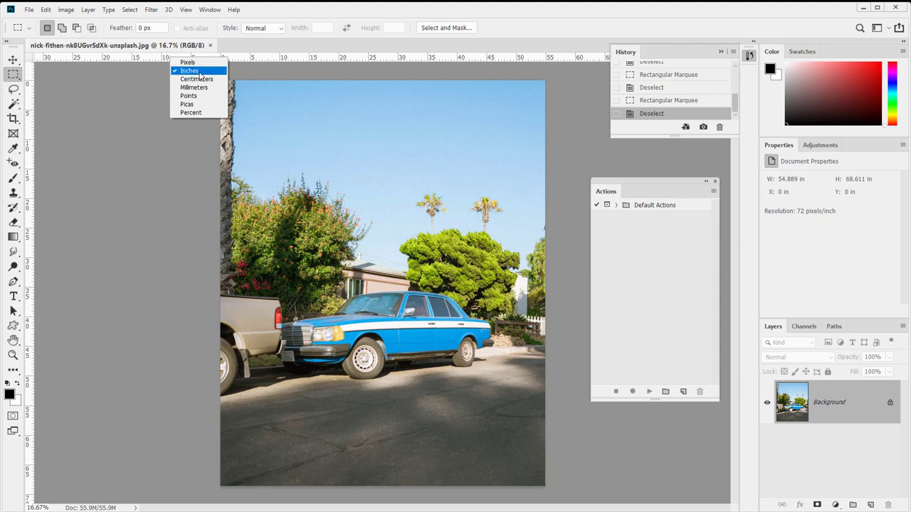
pyautogui.click(210, 114)
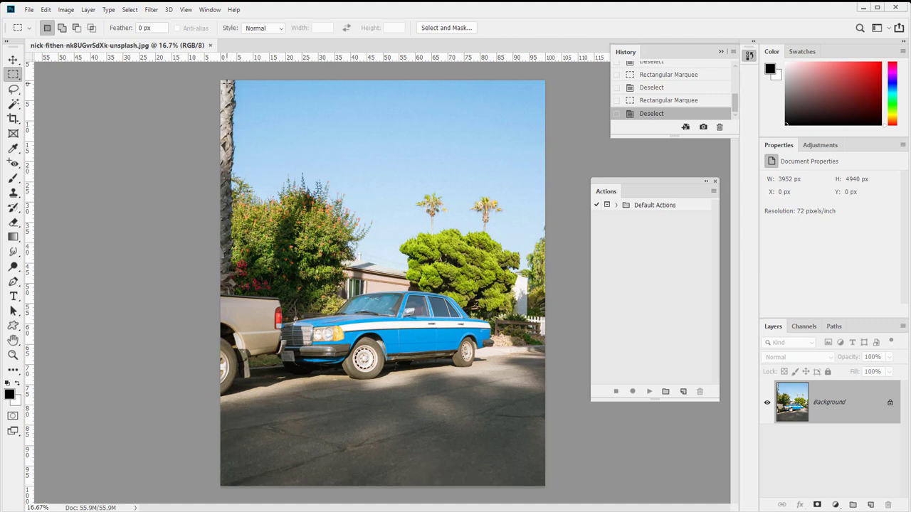
pyautogui.moveTo(225, 83); pyautogui.dragTo(318, 192)
pyautogui.click(347, 212)
# Look through the available action commands and choose the Magic Wand tool.
pyautogui.click(713, 191)
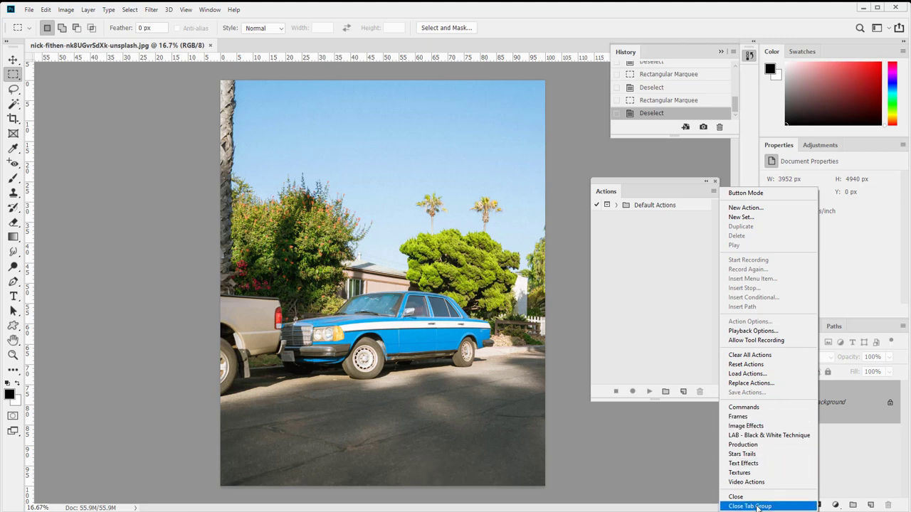
pyautogui.click(628, 328)
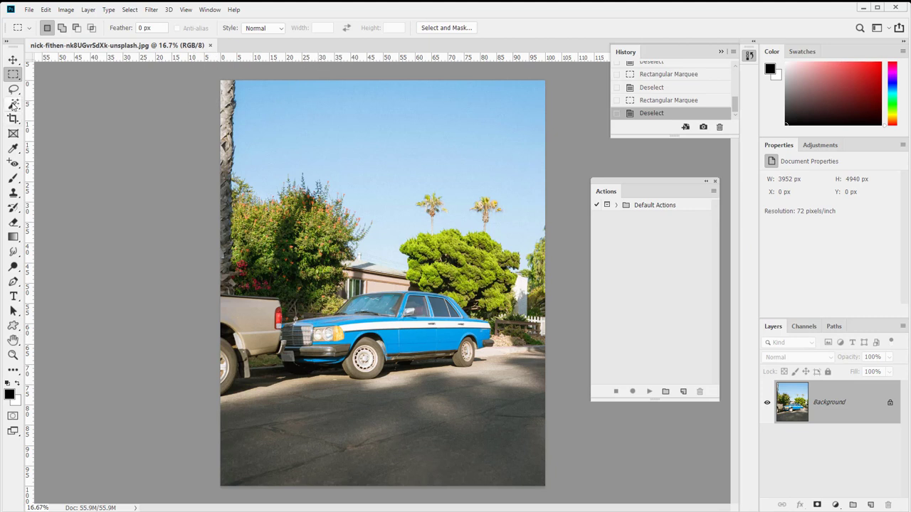
pyautogui.click(14, 103)
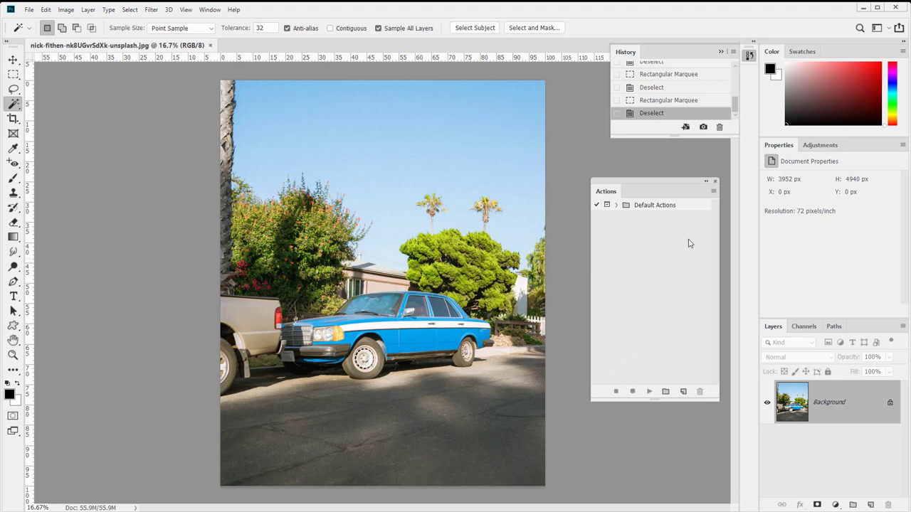
# Expand the Default Actions set to view the actions it contains and collapse it again.
pyautogui.click(617, 206)
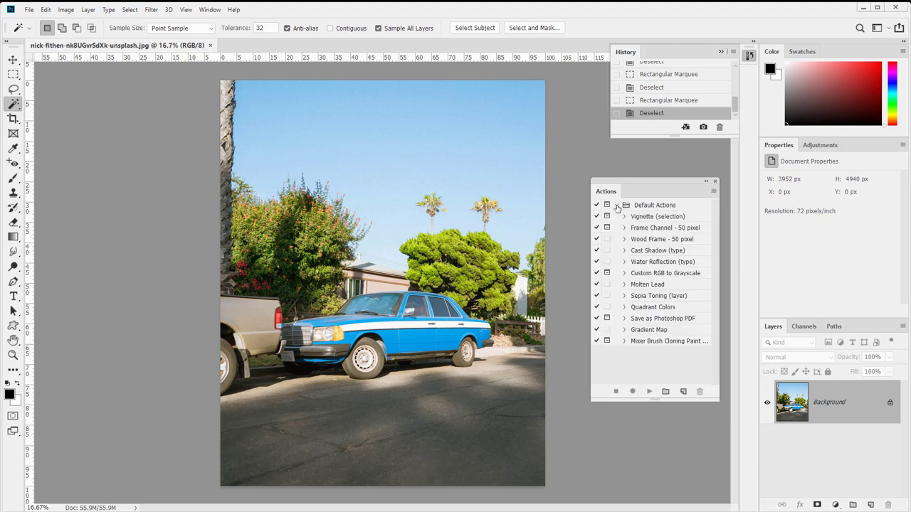
pyautogui.click(617, 205)
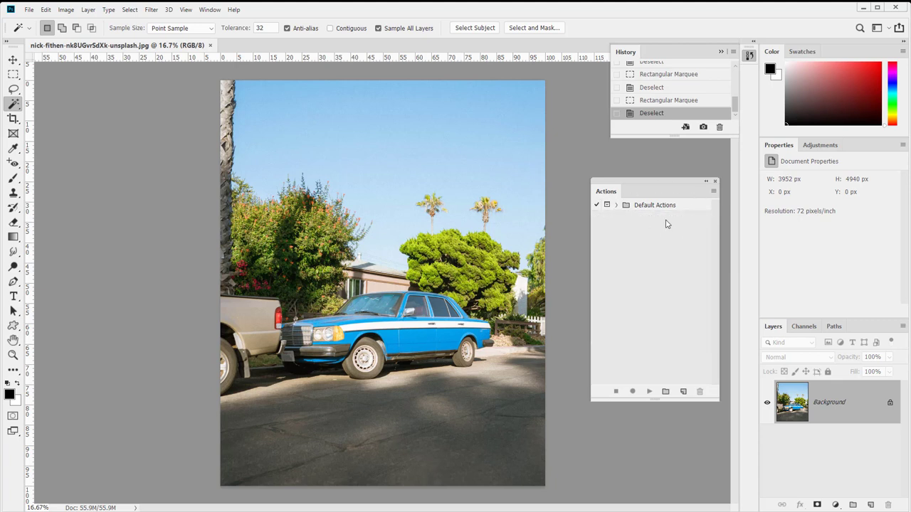
pyautogui.click(617, 206)
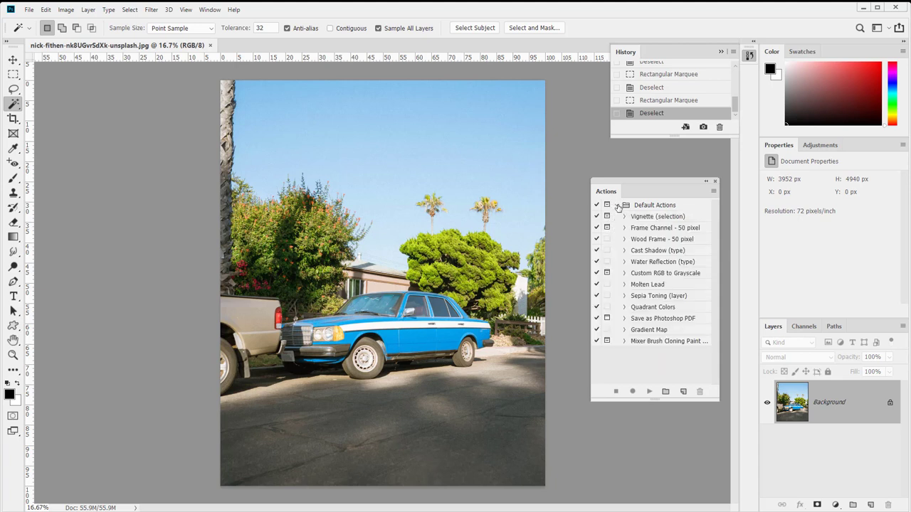
pyautogui.click(617, 206)
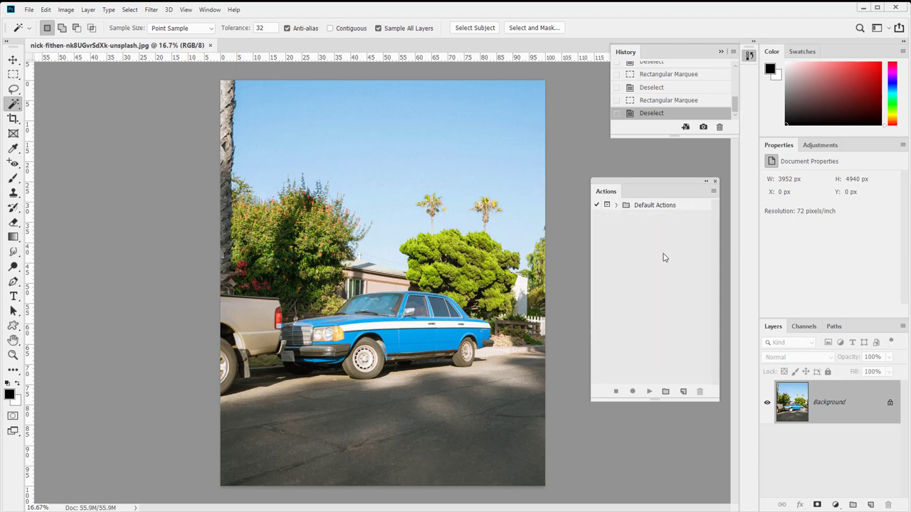
# Create a new action set named Custom Actions.
pyautogui.click(665, 392)
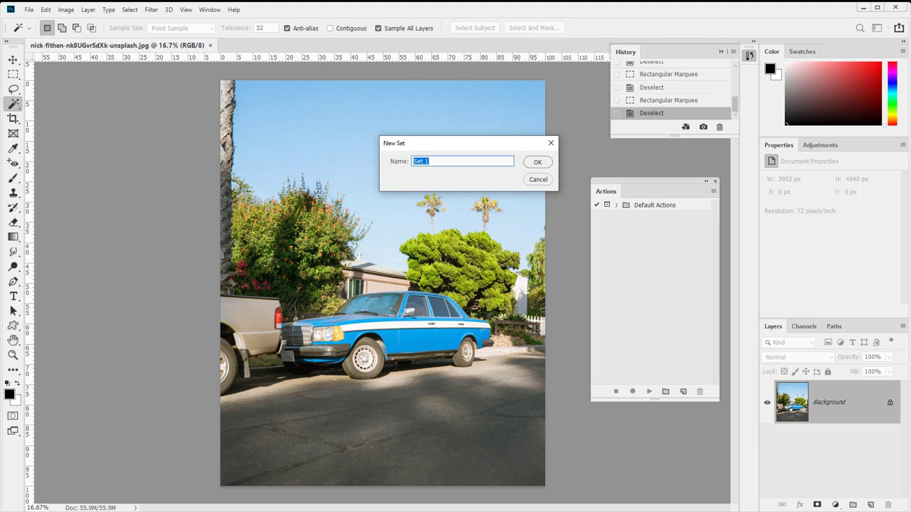
pyautogui.write('Custom Actions')
pyautogui.press('Return')
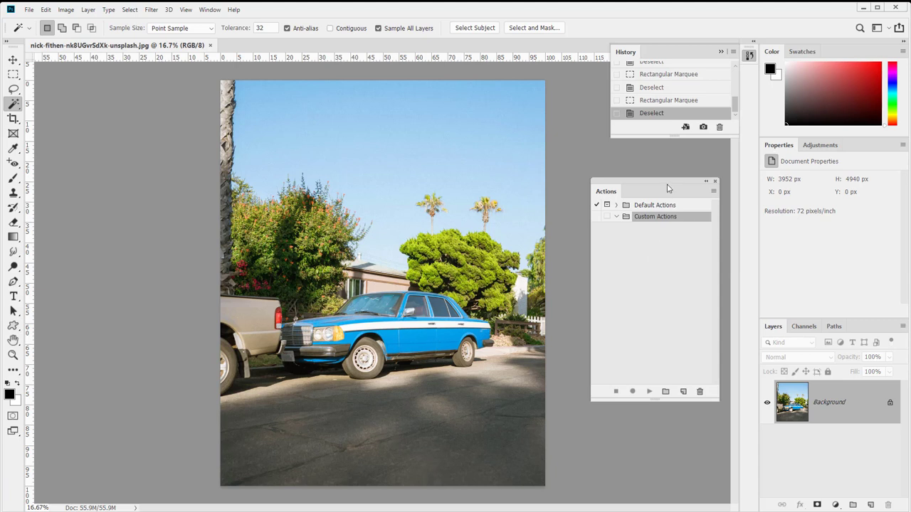
# Start saving the Default Actions set as an actions file and cancel the save.
pyautogui.click(642, 208)
pyautogui.click(714, 190)
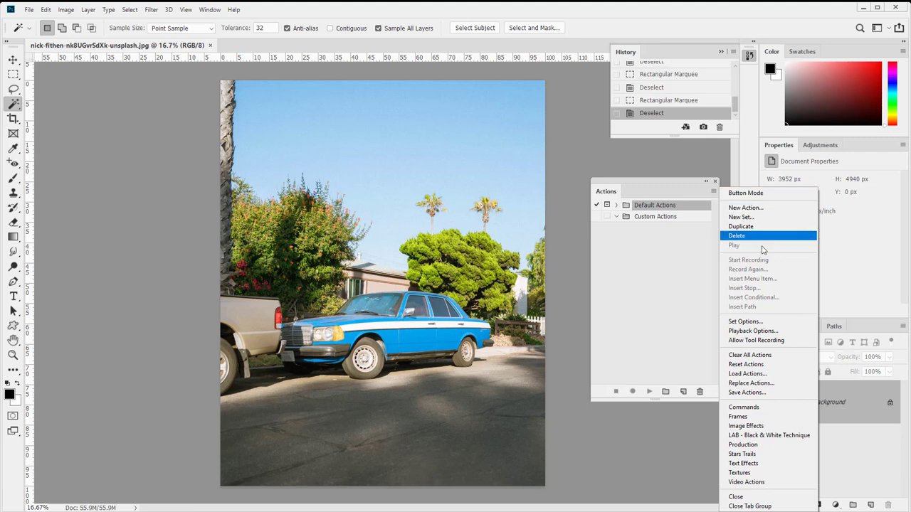
pyautogui.click(746, 392)
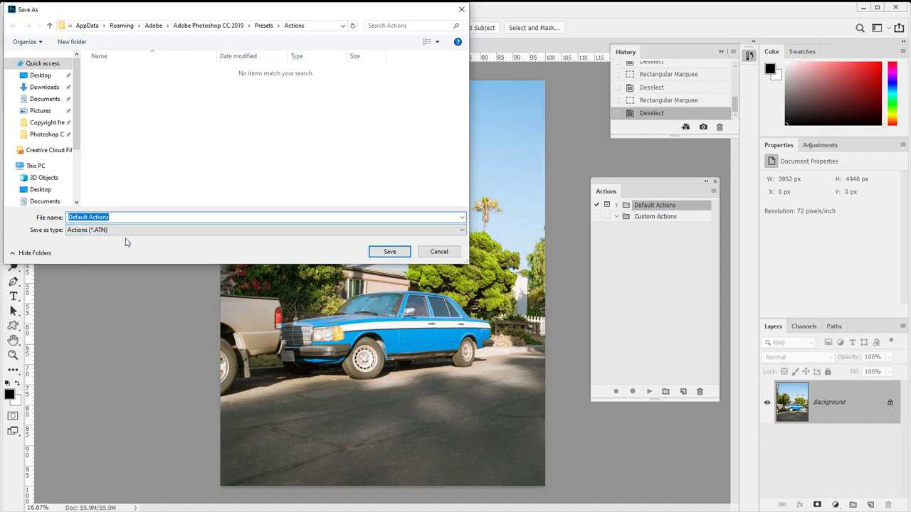
pyautogui.click(433, 254)
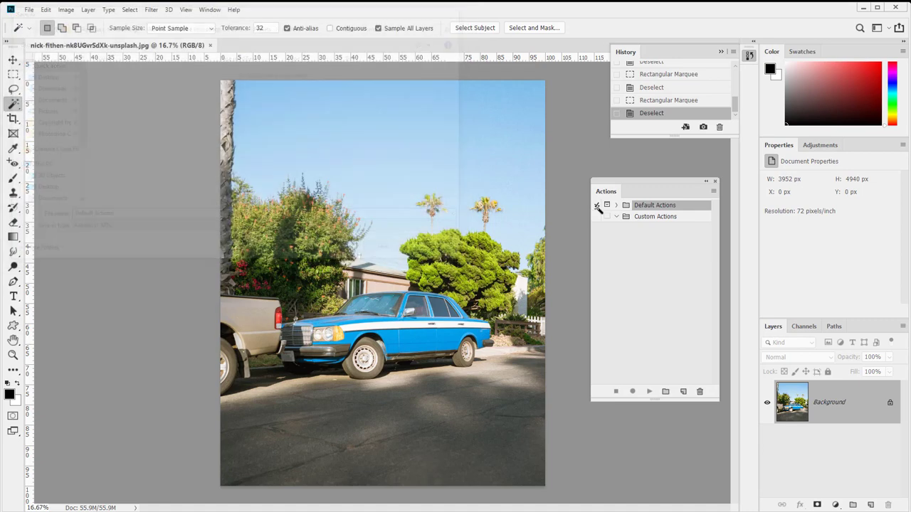
# Compare the action commands available for the Default Actions set with those for its Cast Shadow (type) action.
pyautogui.click(714, 191)
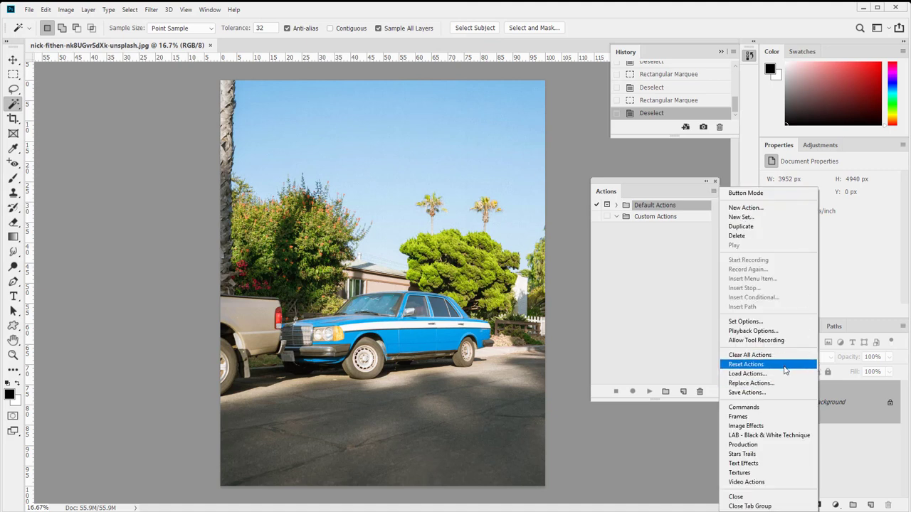
pyautogui.click(626, 255)
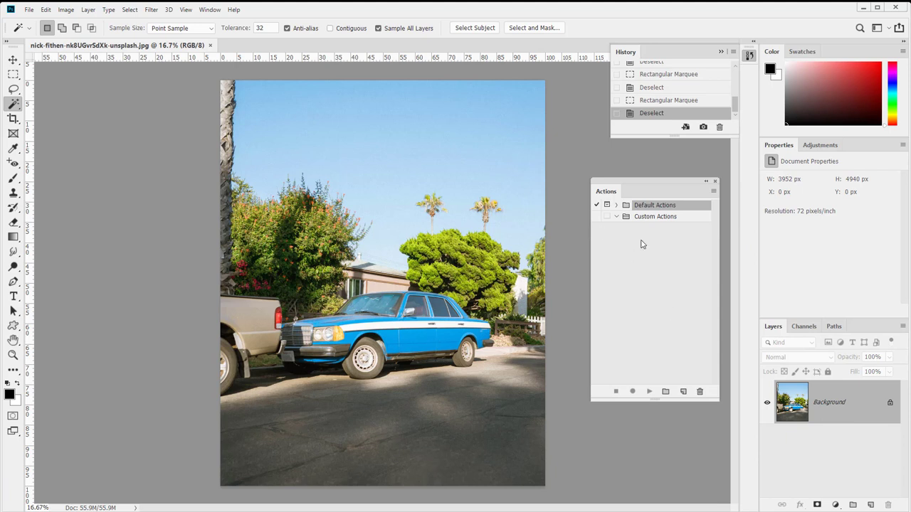
pyautogui.click(616, 206)
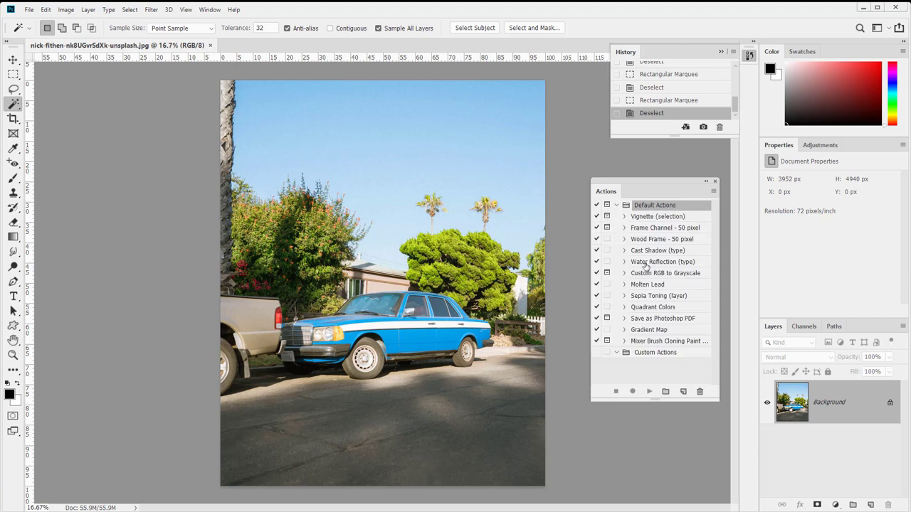
pyautogui.click(650, 252)
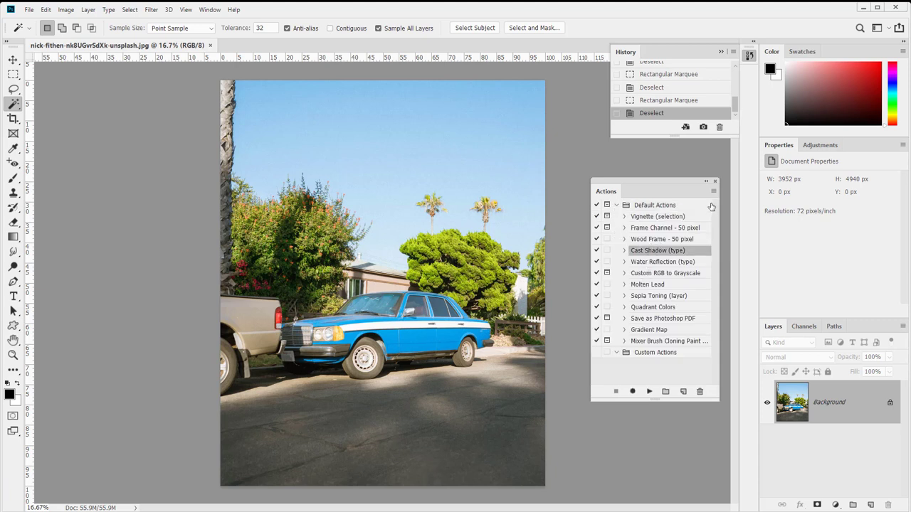
pyautogui.click(713, 191)
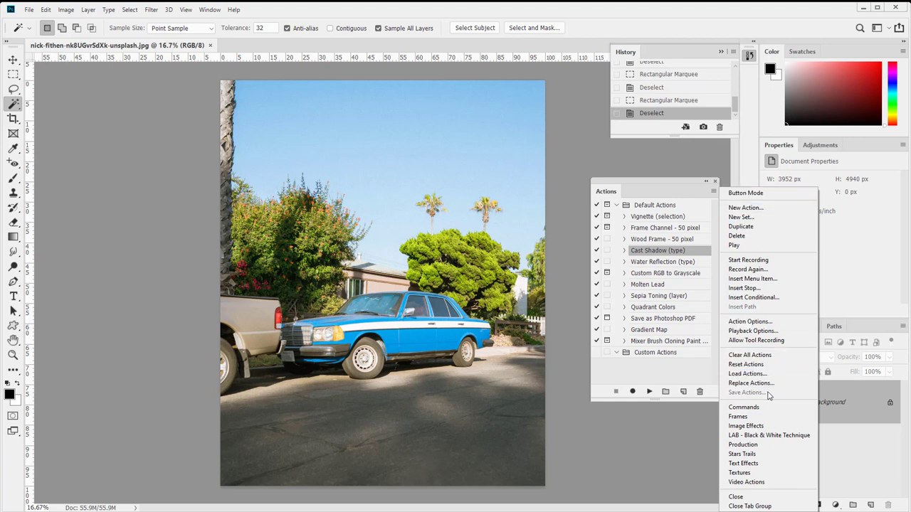
# Select the Default Actions set, collapse it and expand it again to view its actions.
pyautogui.click(634, 205)
pyautogui.click(634, 205)
pyautogui.click(616, 206)
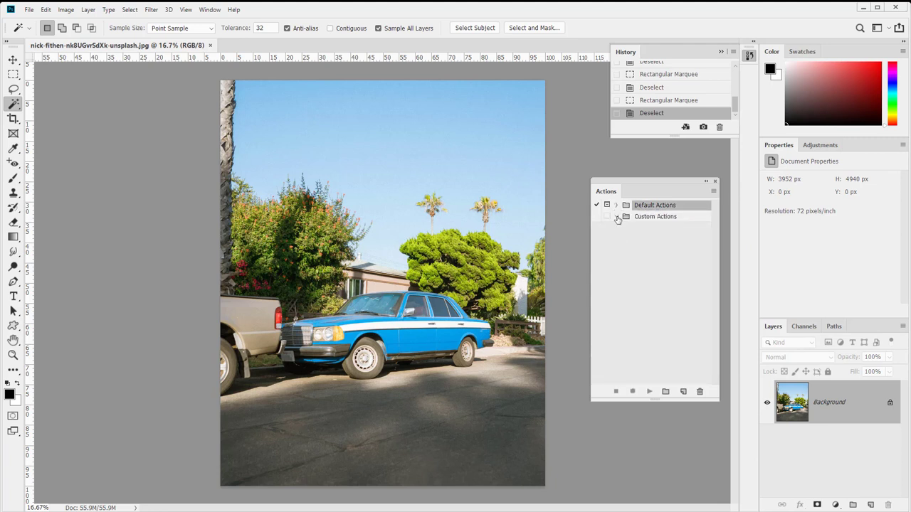
pyautogui.click(616, 206)
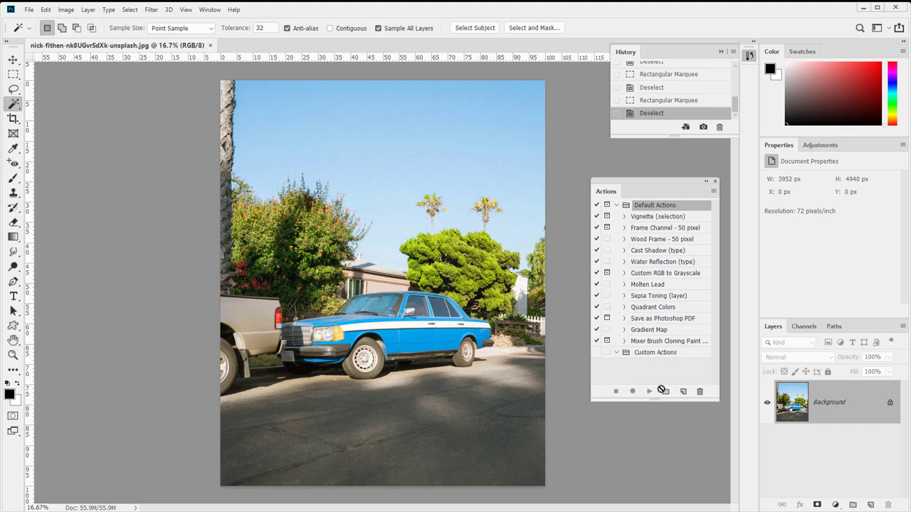
pyautogui.click(683, 391)
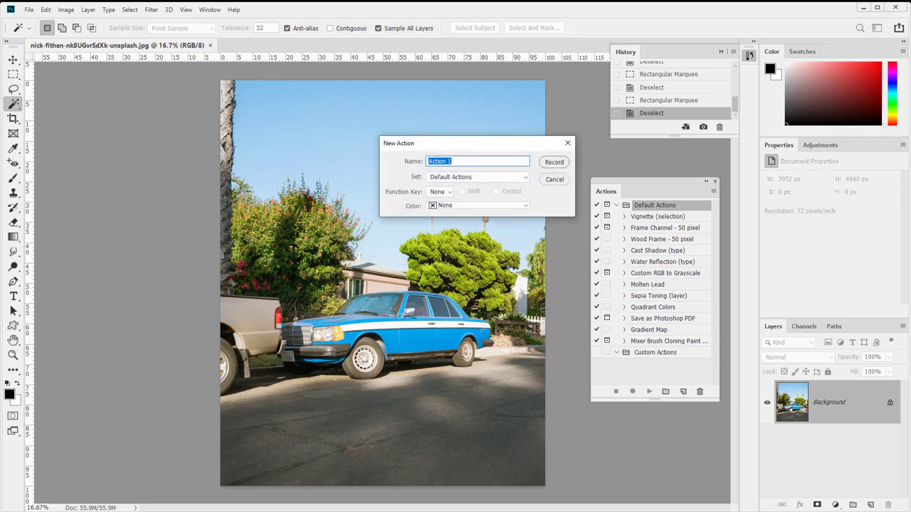
pyautogui.write('Export single a')
pyautogui.click(555, 179)
# Create an action set named Export custom action and move the Gradient Map action into it.
pyautogui.click(665, 392)
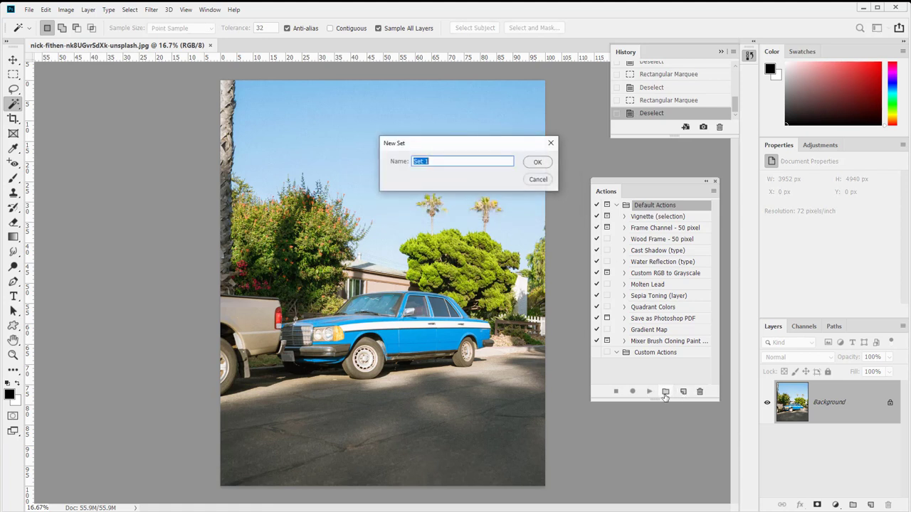
pyautogui.write('Export custom action')
pyautogui.press('Return')
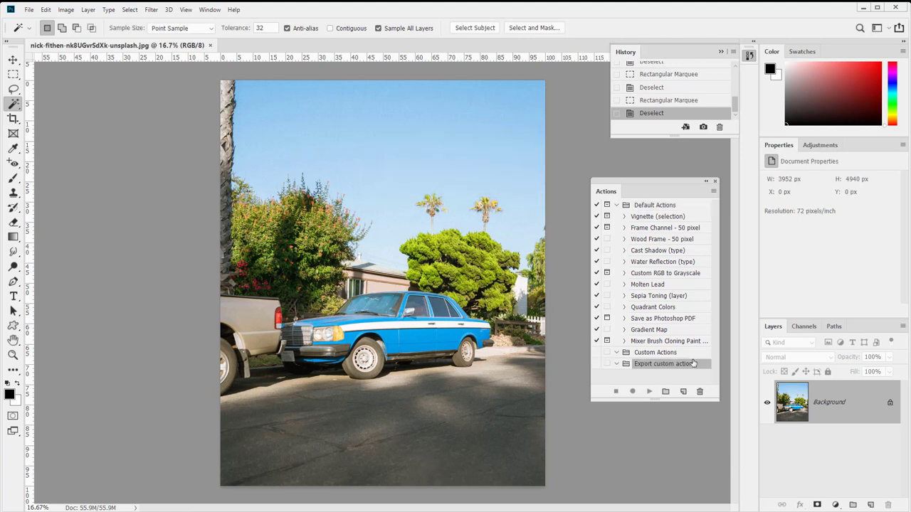
pyautogui.moveTo(648, 332); pyautogui.dragTo(650, 354)
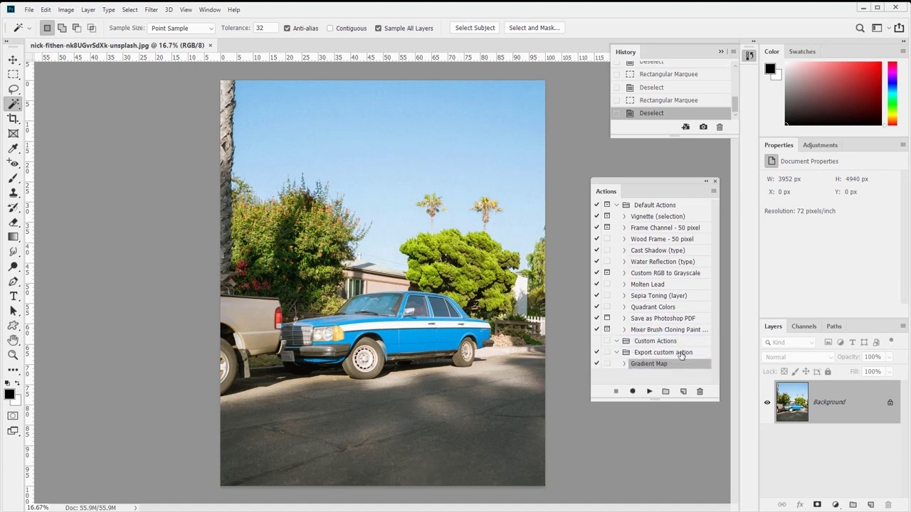
# Save the Export custom action set as an actions file named Gradiant Map in the Presets Actions folder.
pyautogui.click(658, 354)
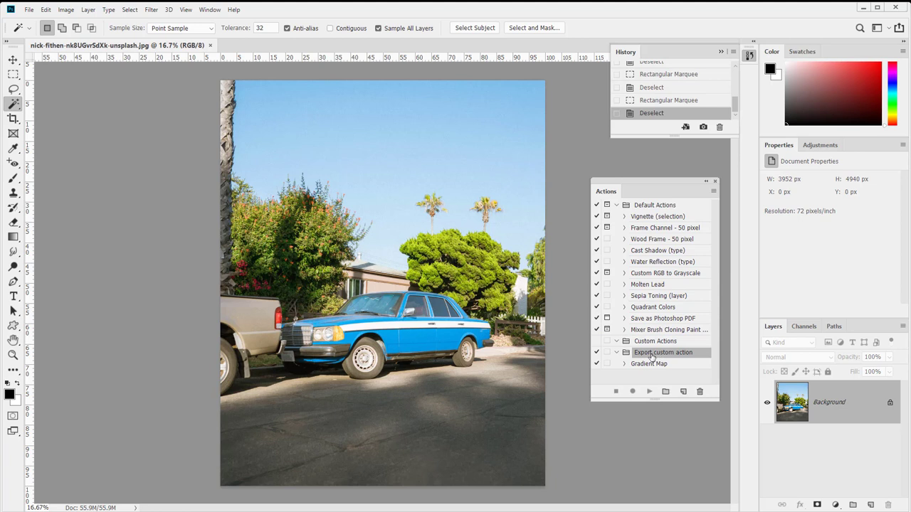
pyautogui.click(714, 192)
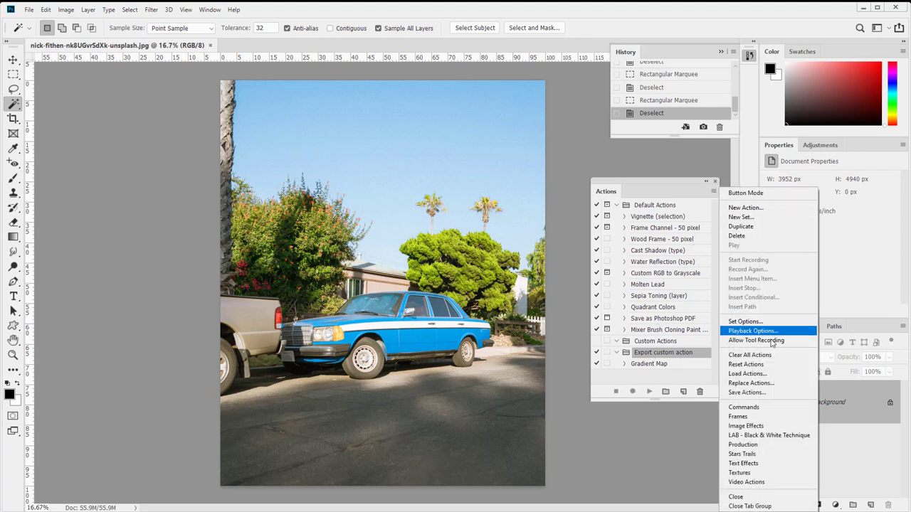
pyautogui.click(761, 393)
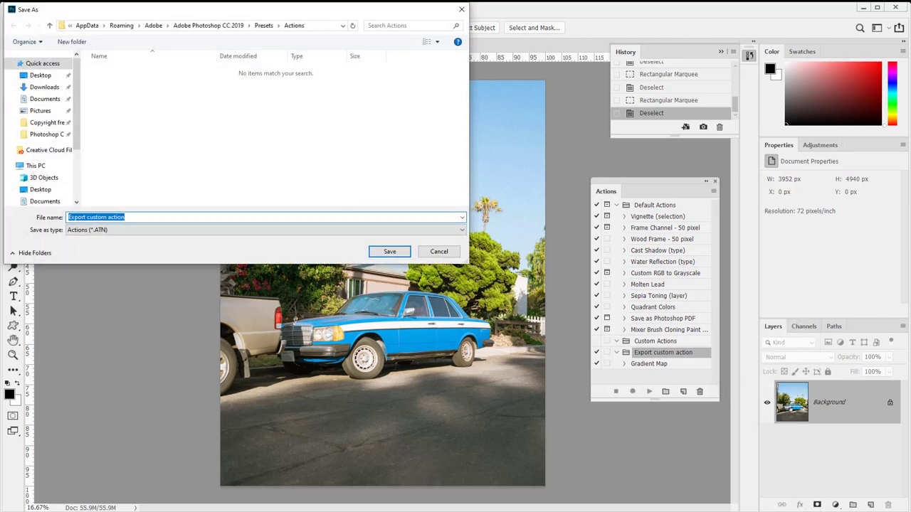
pyautogui.write('Gradiant')
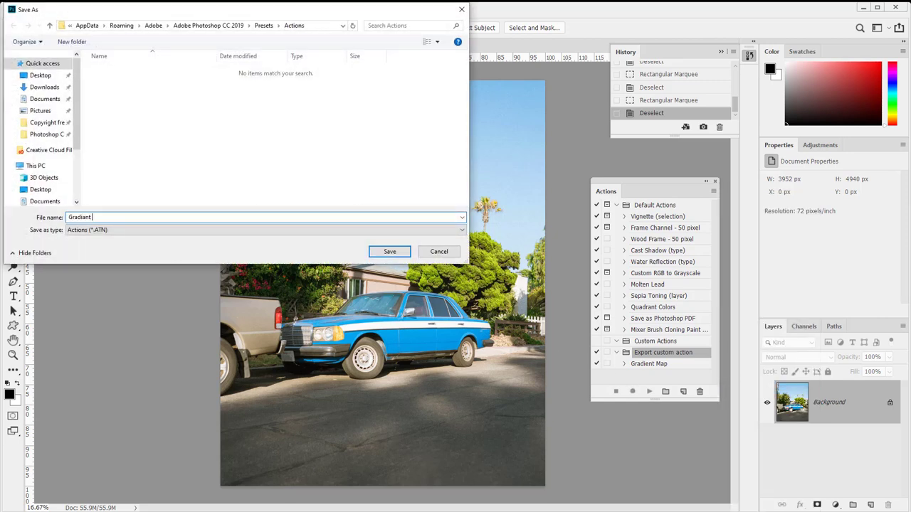
pyautogui.write(' Map')
pyautogui.press('Return')
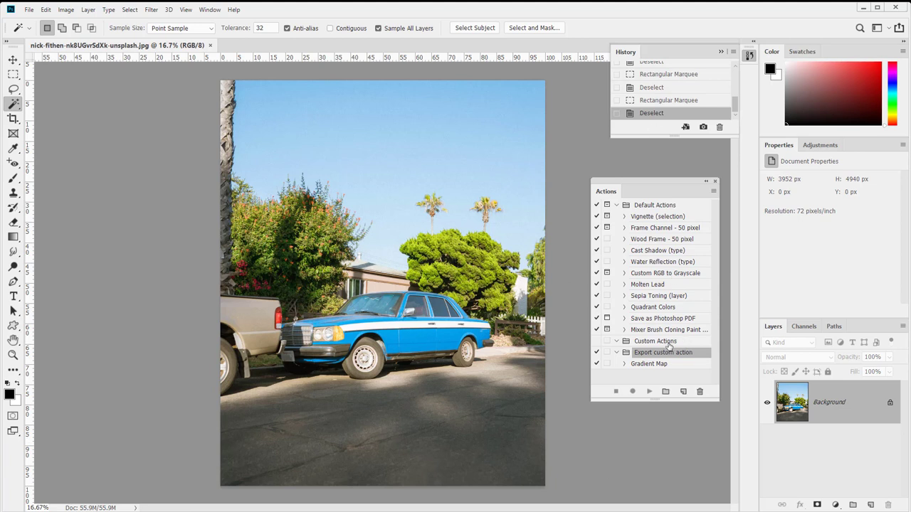
# Move Gradient Map back below Save as Photoshop PDF in Default Actions and place a copy in the Export custom action set.
pyautogui.moveTo(645, 365); pyautogui.dragTo(652, 320)
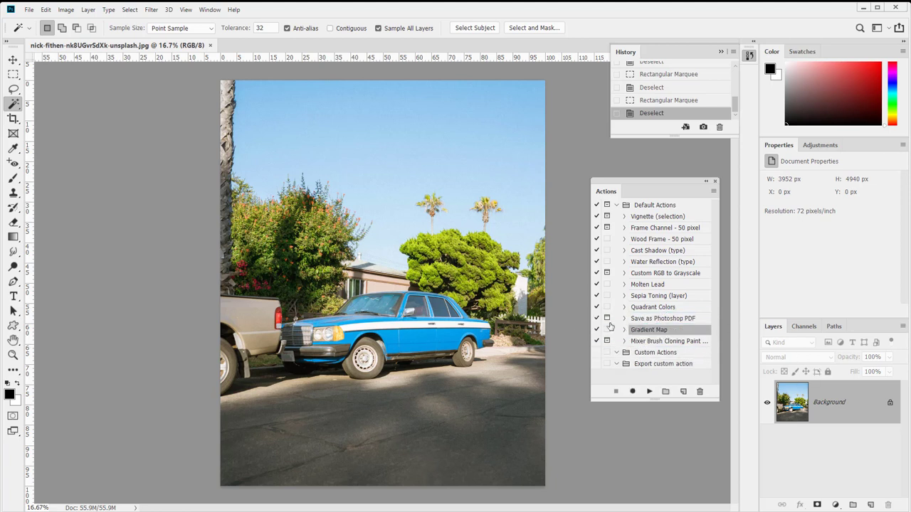
pyautogui.moveTo(652, 364); pyautogui.dragTo(654, 367)
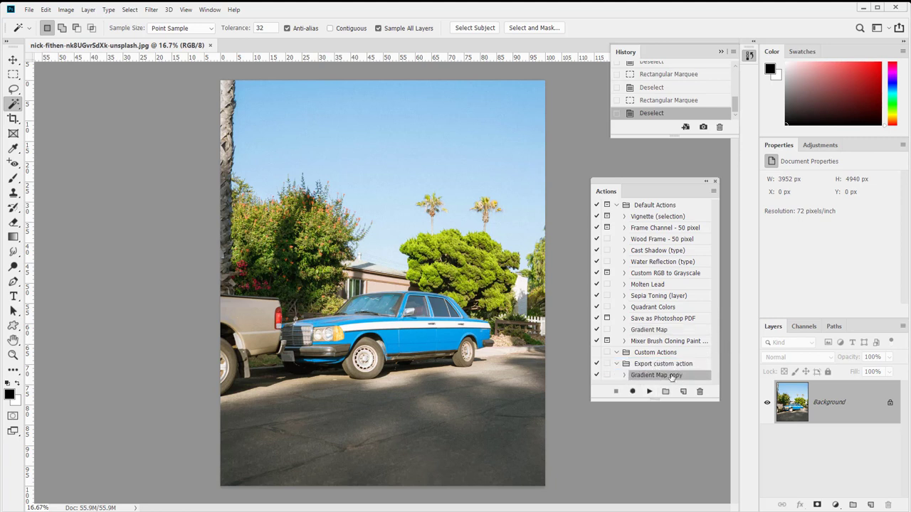
# Delete the Gradient Map copy and the Export custom action set.
pyautogui.click(652, 365)
pyautogui.click(652, 376)
pyautogui.moveTo(676, 378); pyautogui.dragTo(699, 391)
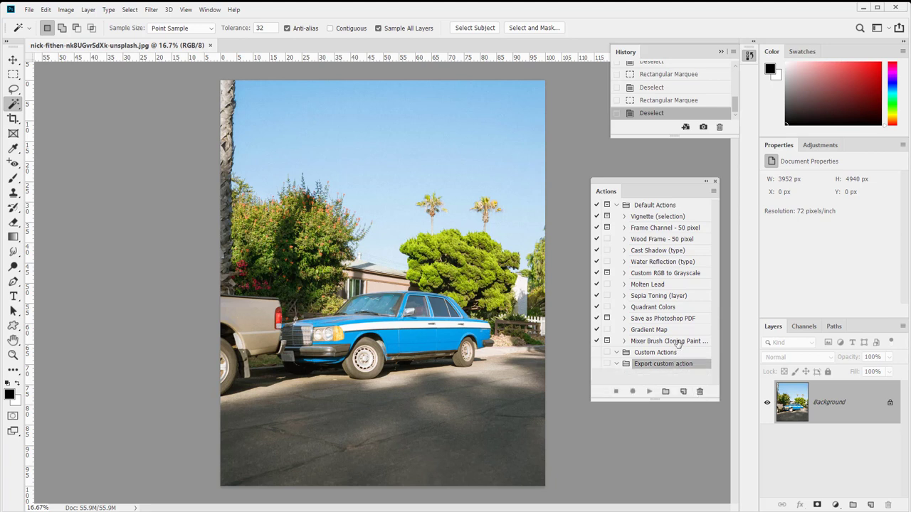
pyautogui.moveTo(639, 365); pyautogui.dragTo(701, 393)
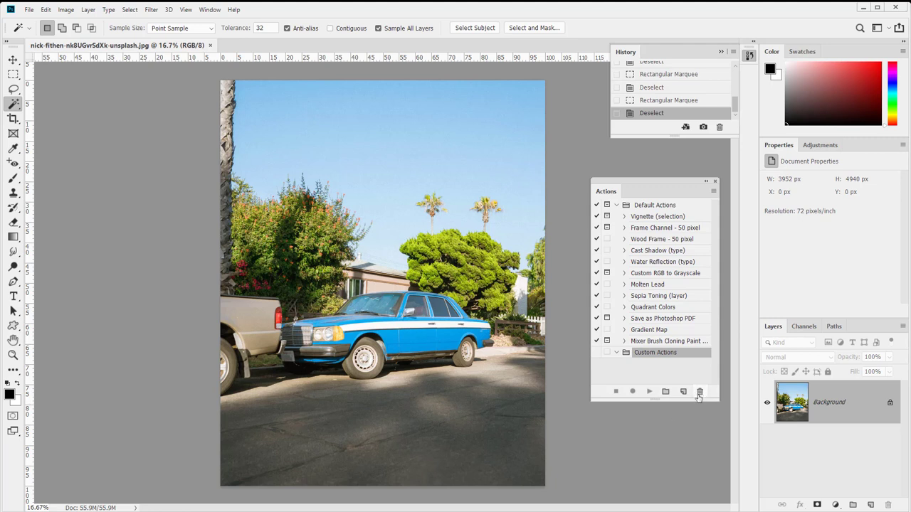
pyautogui.click(653, 331)
pyautogui.click(701, 392)
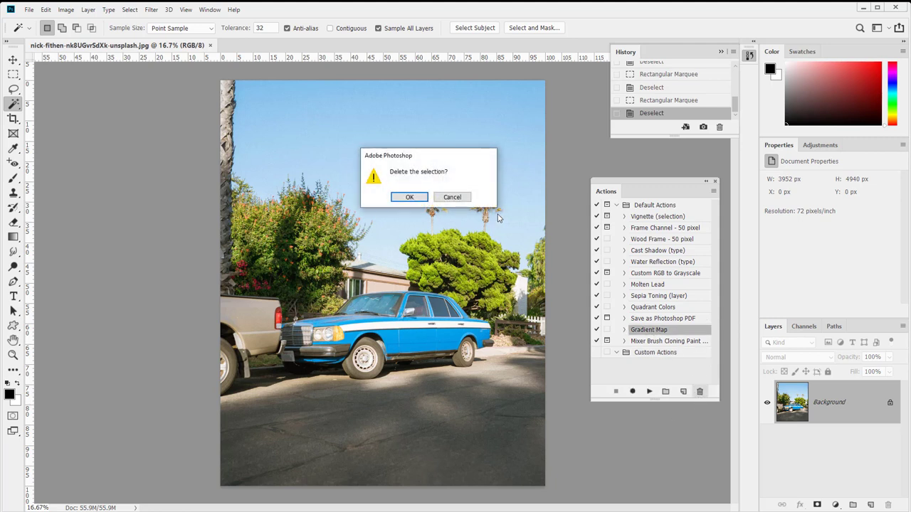
pyautogui.click(447, 199)
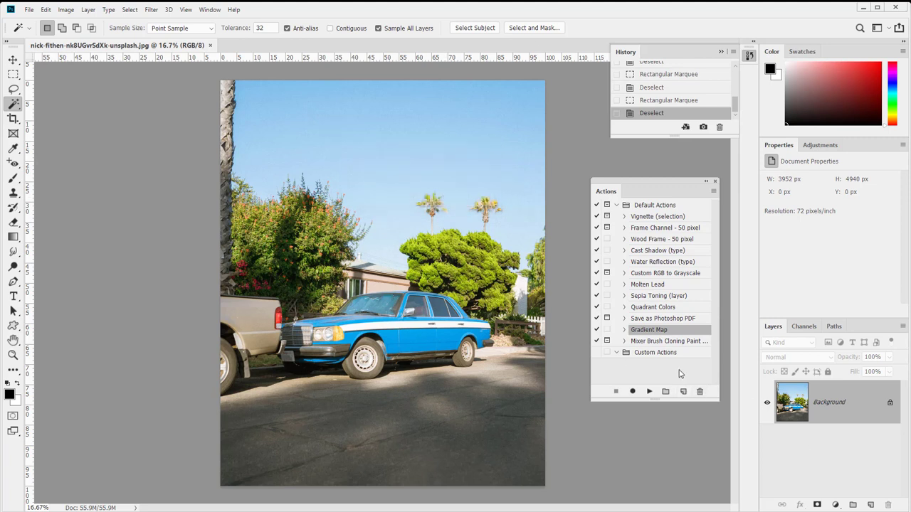
# Examine the action commands and additional preset sets offered for the Custom Actions and Default Actions sets.
pyautogui.click(669, 372)
pyautogui.click(660, 354)
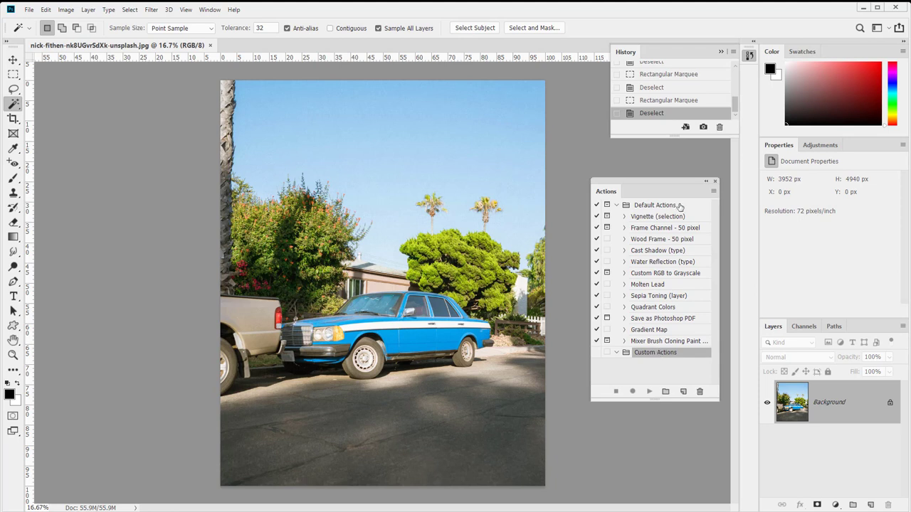
pyautogui.click(713, 191)
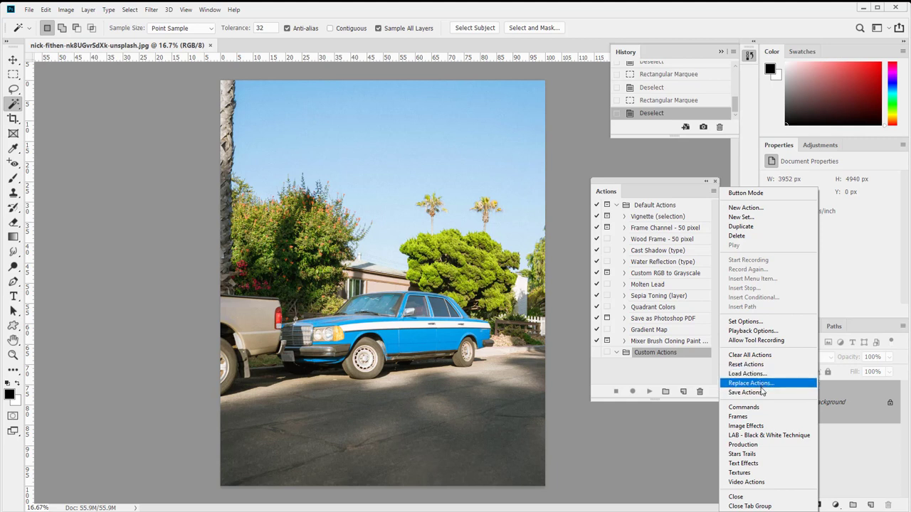
pyautogui.click(674, 375)
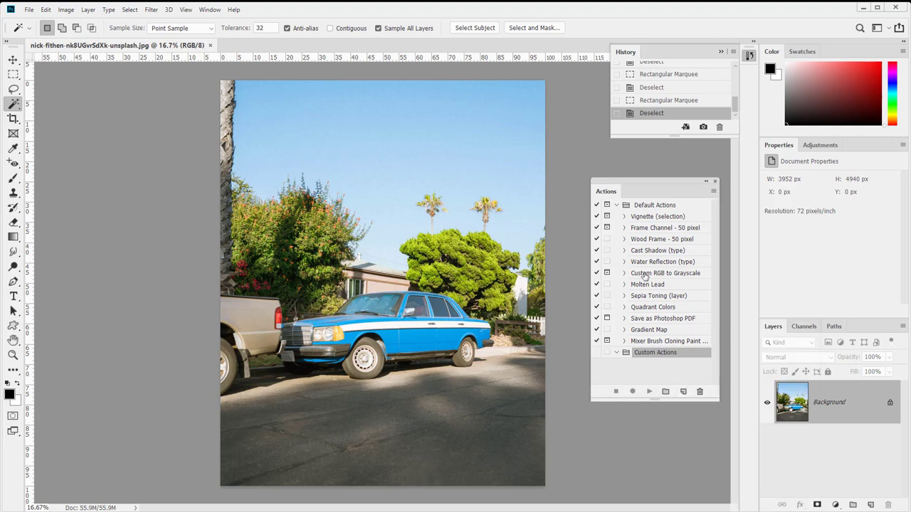
pyautogui.click(646, 206)
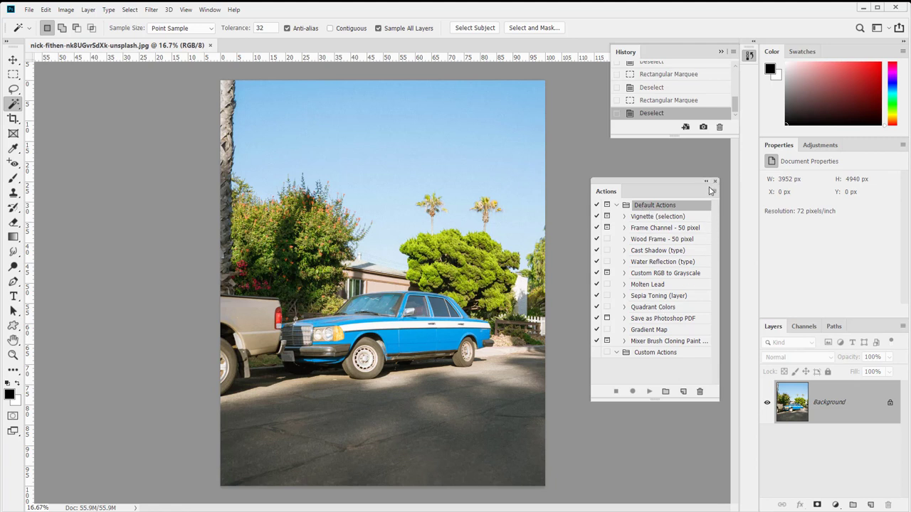
pyautogui.click(713, 191)
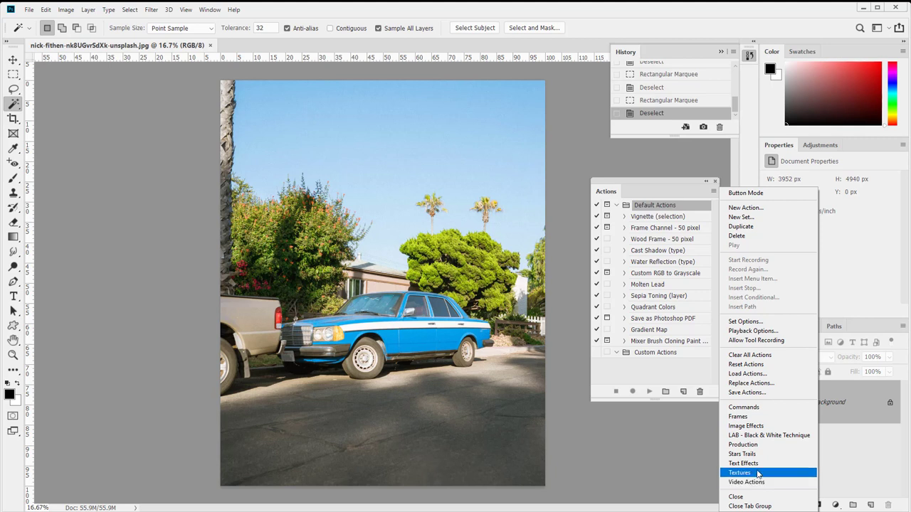
pyautogui.click(665, 377)
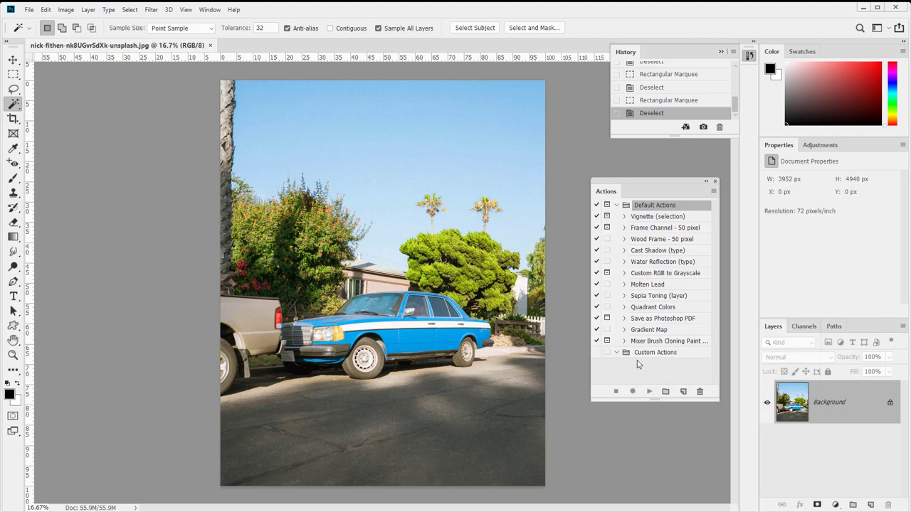
# Collapse the Default Actions set and review the commands for resetting, loading and replacing actions.
pyautogui.click(662, 353)
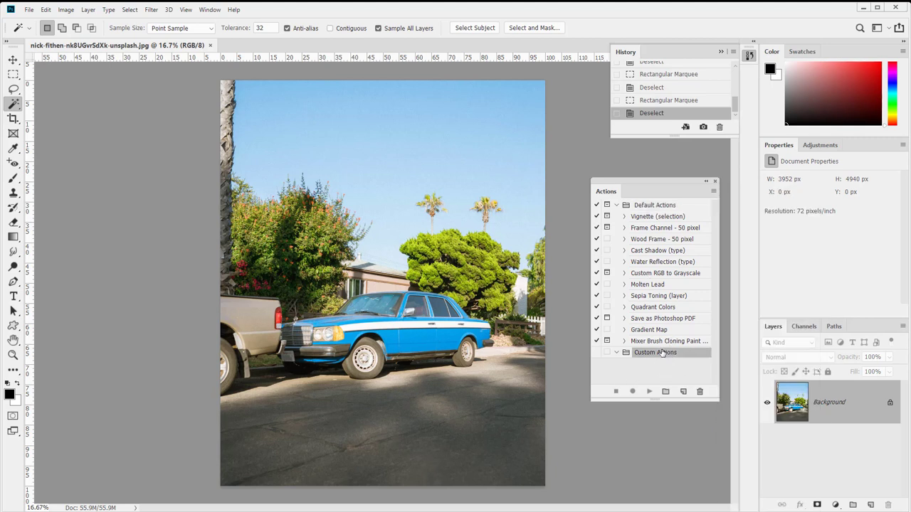
pyautogui.click(616, 205)
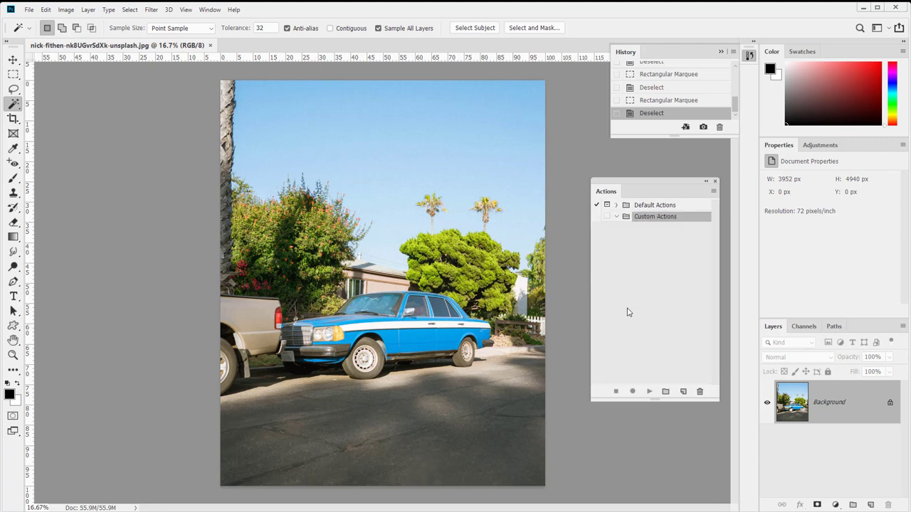
pyautogui.click(655, 205)
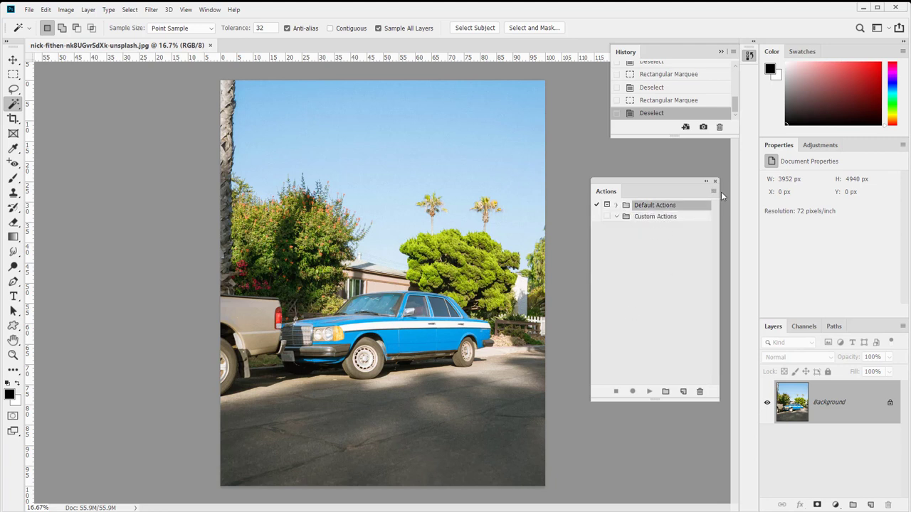
pyautogui.click(714, 191)
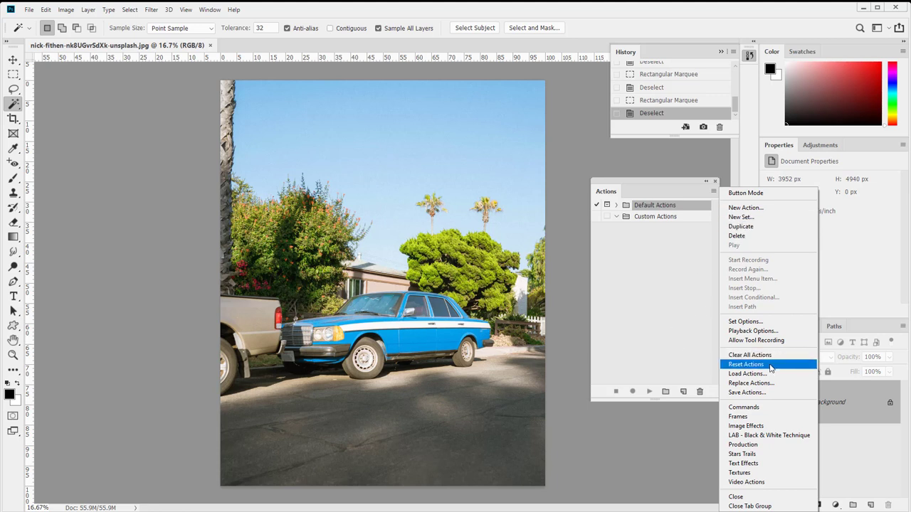
pyautogui.click(671, 279)
# Rename the Custom Actions set to Custom Actions set.
pyautogui.click(638, 217)
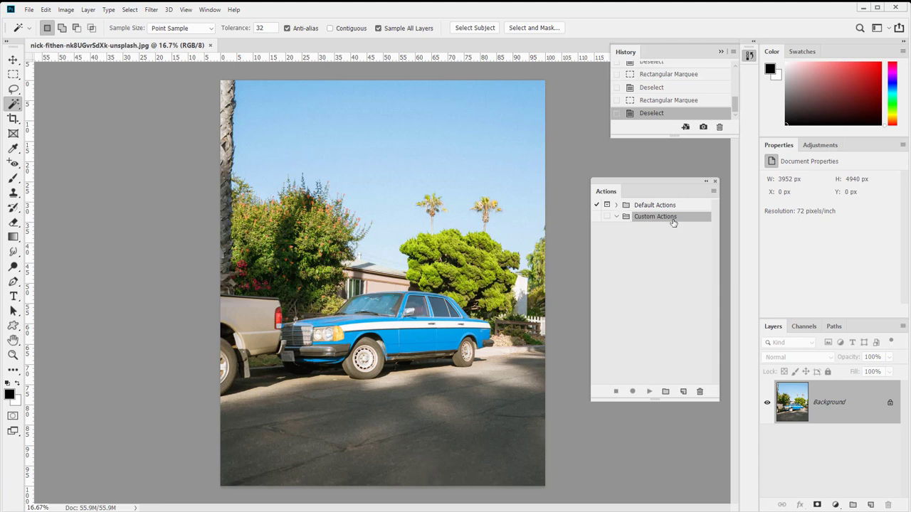
pyautogui.press('End')
pyautogui.write('set')
pyautogui.press('Return')
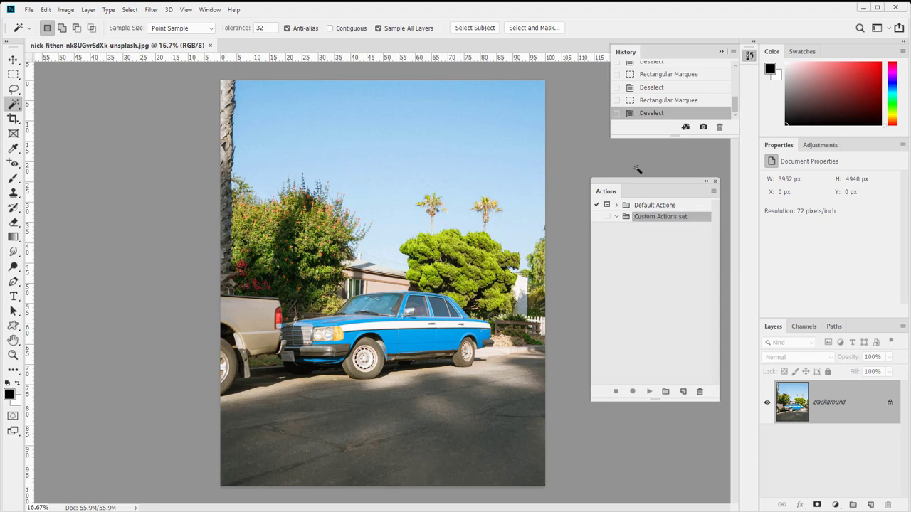
# Start a new action in the Custom Actions set and examine the function keys that can be assigned to it.
pyautogui.click(684, 392)
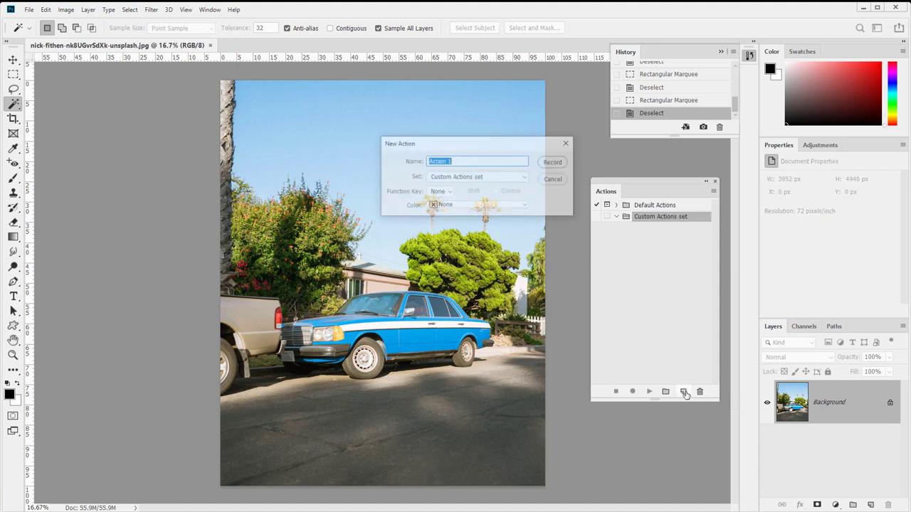
pyautogui.click(459, 179)
pyautogui.click(461, 194)
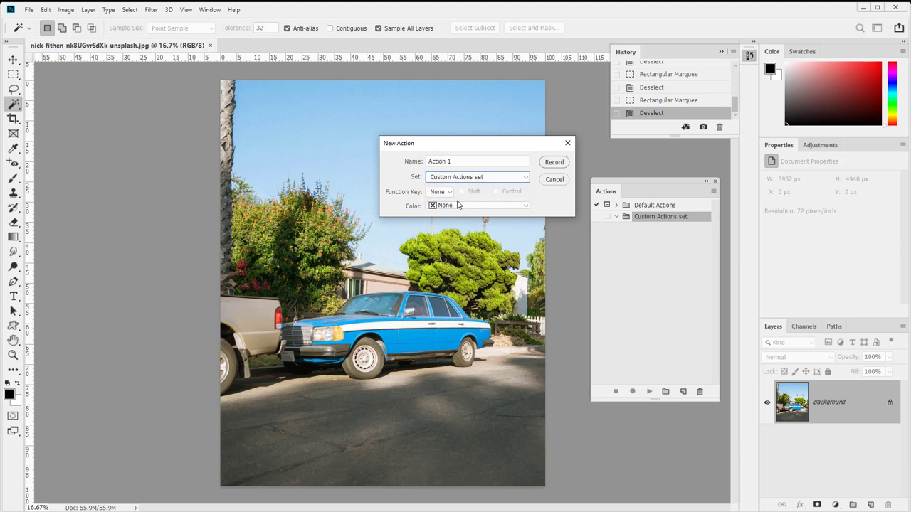
pyautogui.click(439, 193)
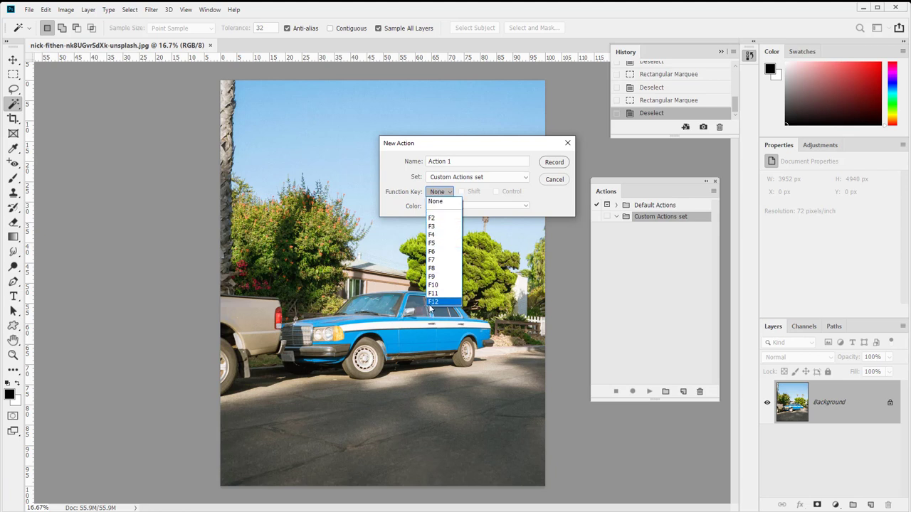
pyautogui.click(471, 199)
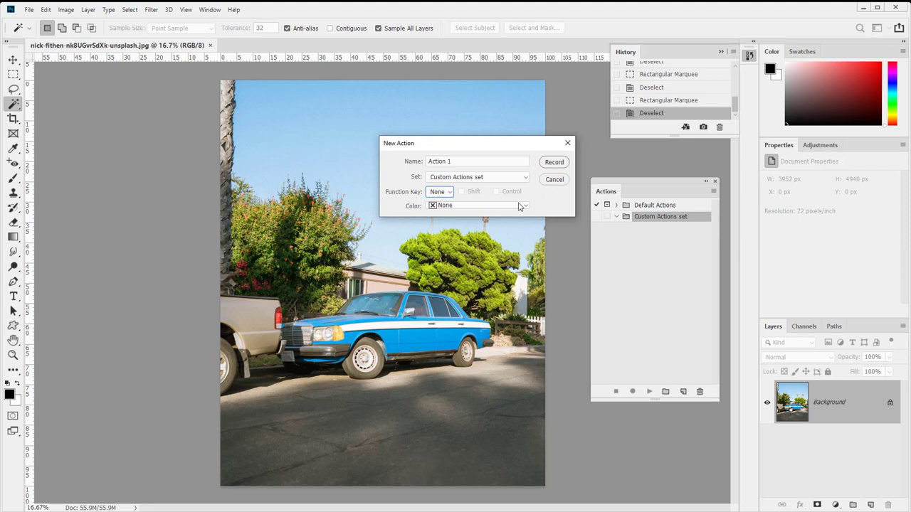
pyautogui.click(435, 193)
pyautogui.click(447, 190)
pyautogui.click(442, 193)
pyautogui.click(441, 194)
# Name the new action Function Key 2 and begin recording it.
pyautogui.click(470, 163)
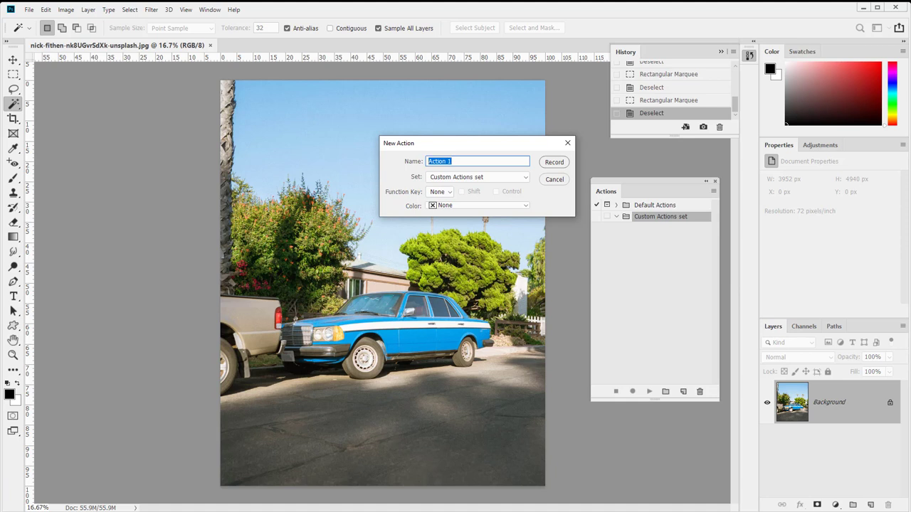
pyautogui.write('Function Key 2')
pyautogui.press('Return')
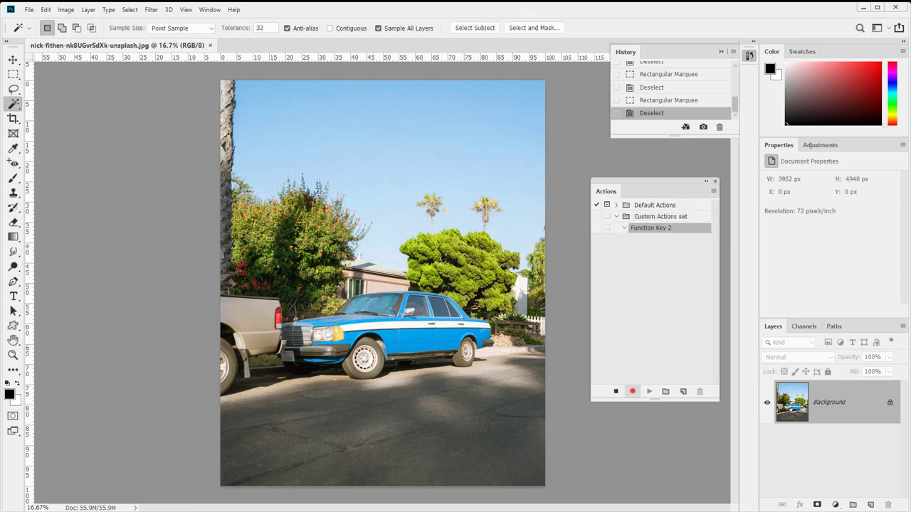
pyautogui.doubleClick(679, 230)
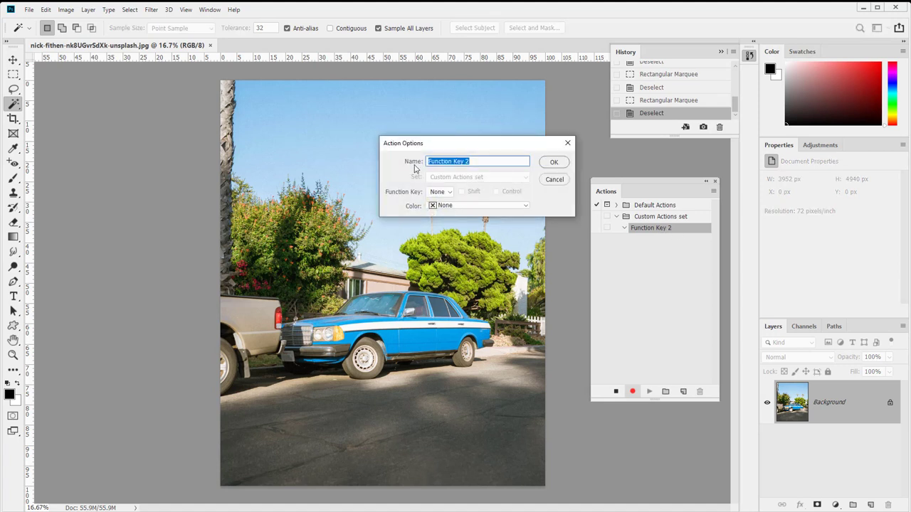
pyautogui.click(559, 182)
pyautogui.click(713, 193)
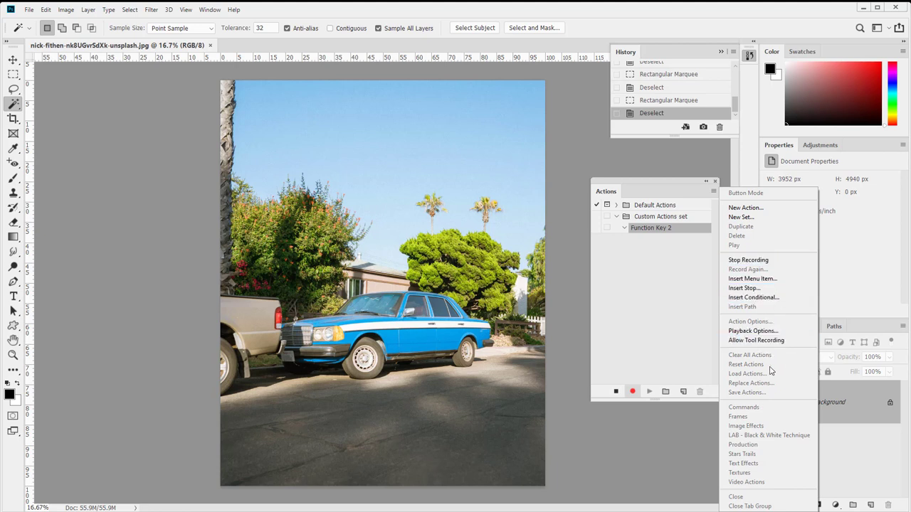
pyautogui.click(672, 331)
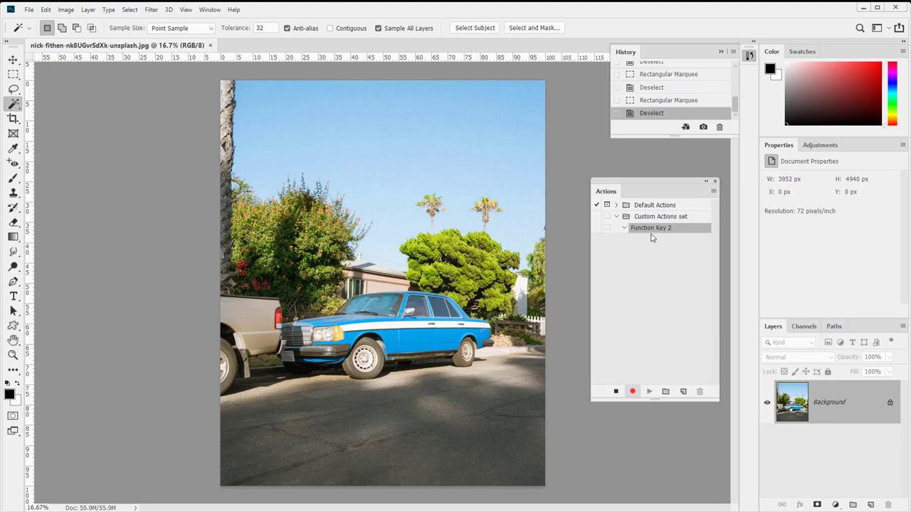
# Assign the shortcut Control+F2 to the Function Key 2 action in its action options.
pyautogui.doubleClick(691, 229)
pyautogui.click(445, 193)
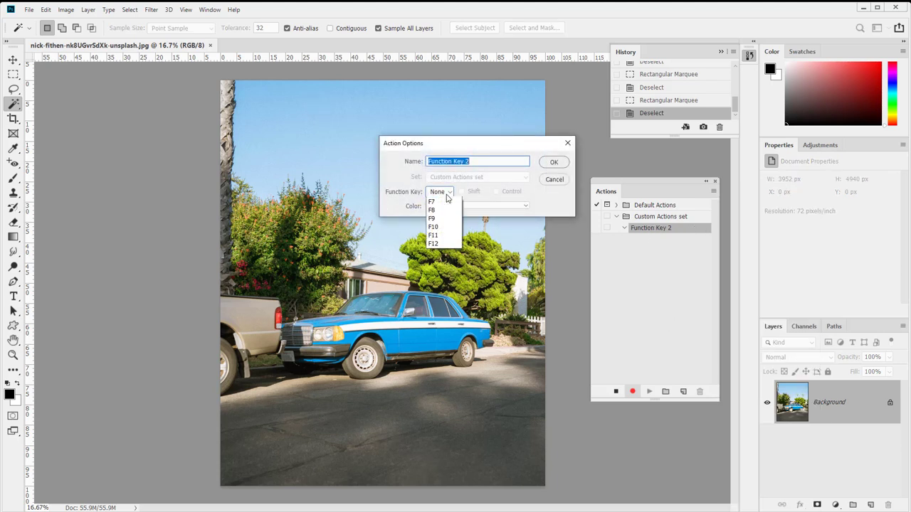
pyautogui.click(443, 219)
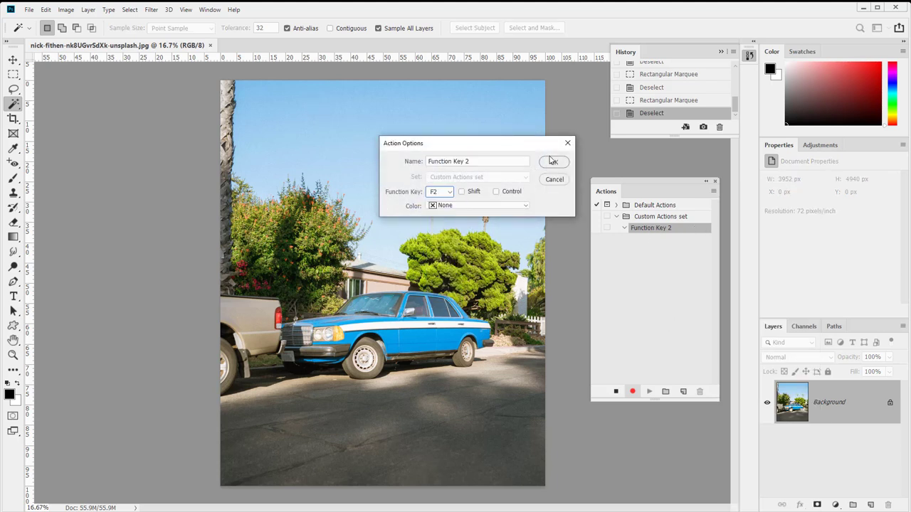
pyautogui.click(496, 192)
pyautogui.click(554, 162)
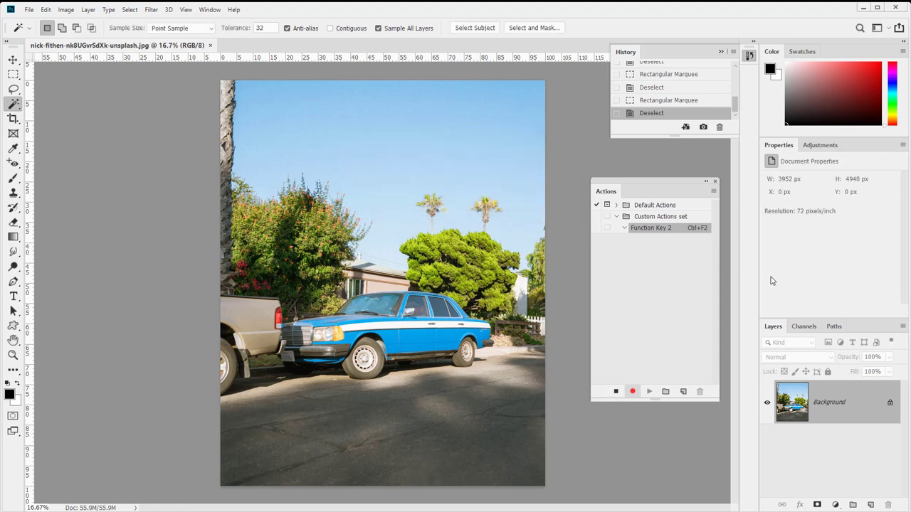
# Record playing the default Wood Frame - 50 pixel action into Function Key 2, continuing past its size message, and stop recording.
pyautogui.click(618, 205)
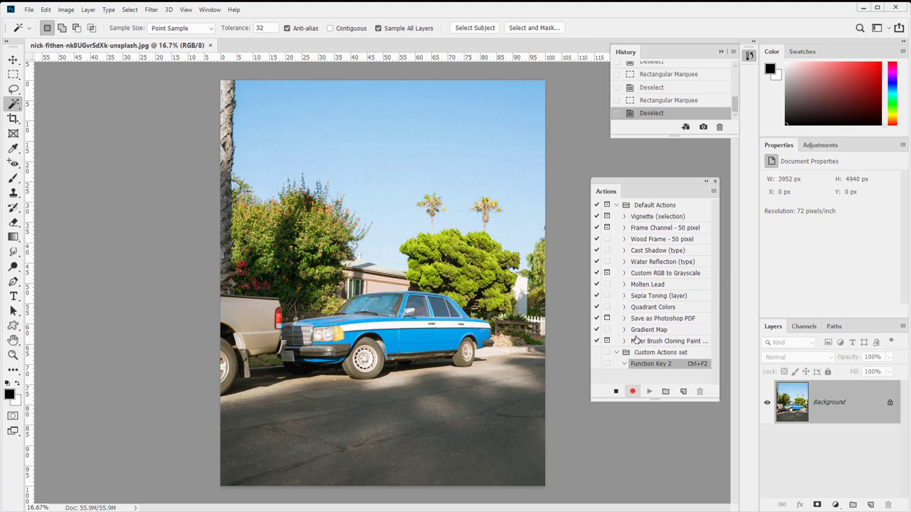
pyautogui.click(649, 240)
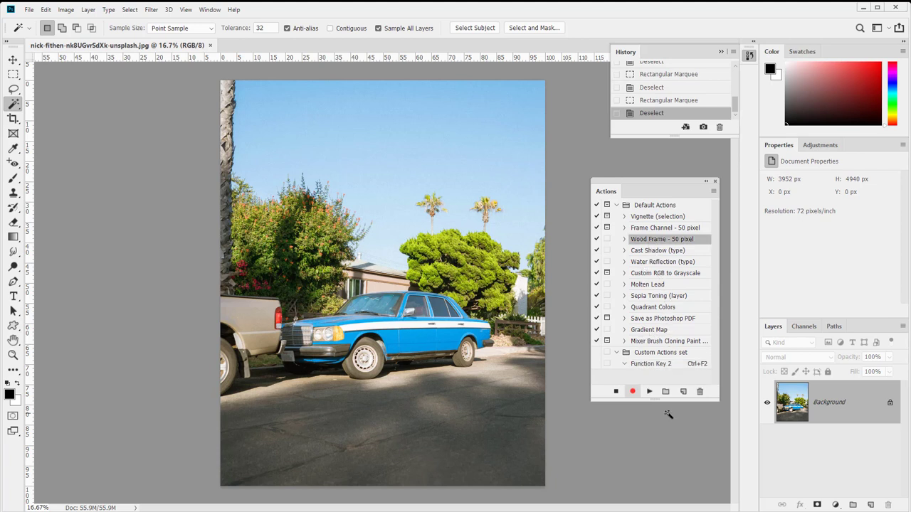
pyautogui.click(649, 392)
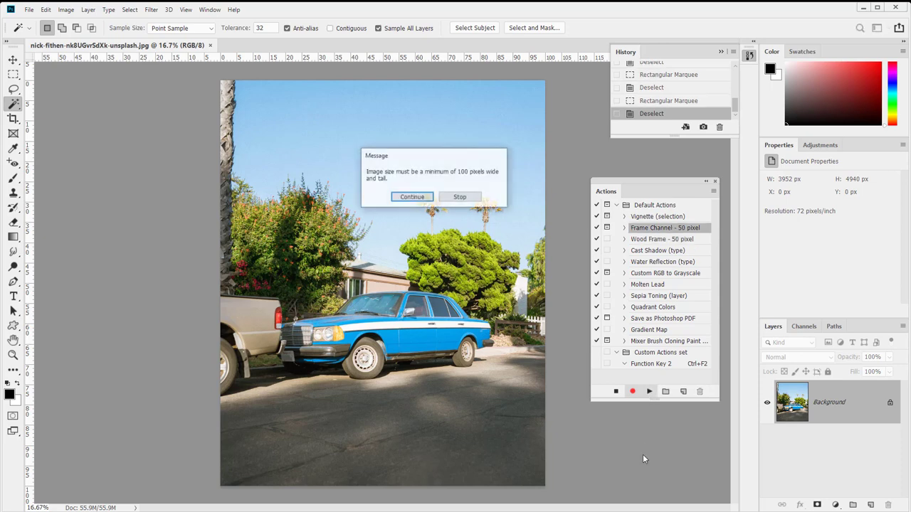
pyautogui.click(411, 197)
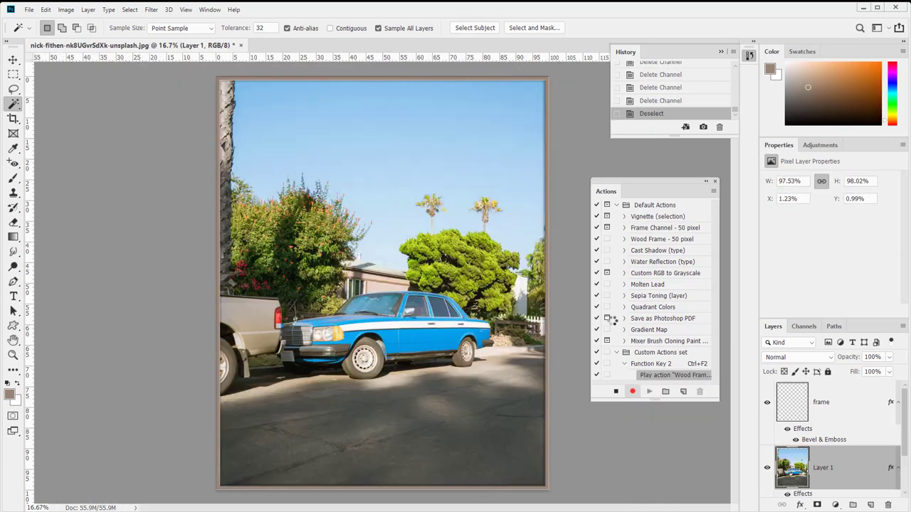
pyautogui.click(615, 391)
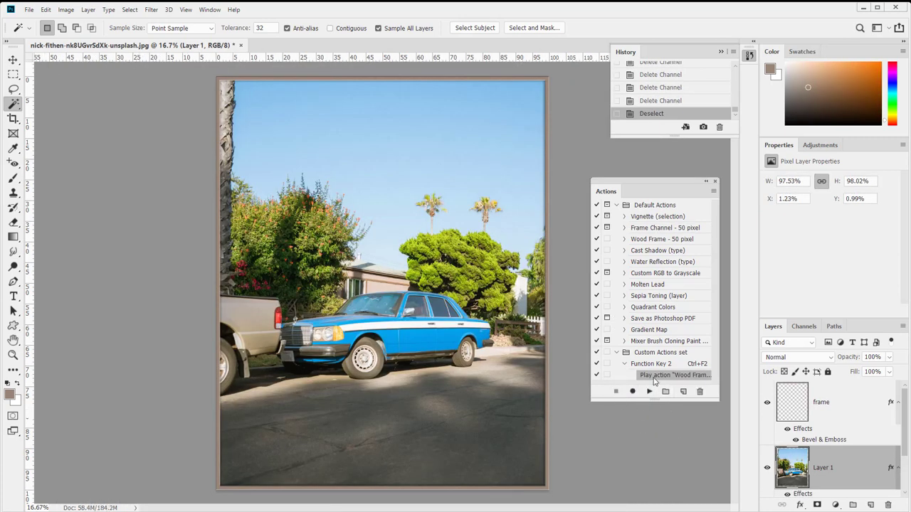
# Select the Function Key 2 action, and delete the frame layer and Layer 1 so only the Background remains.
pyautogui.click(652, 364)
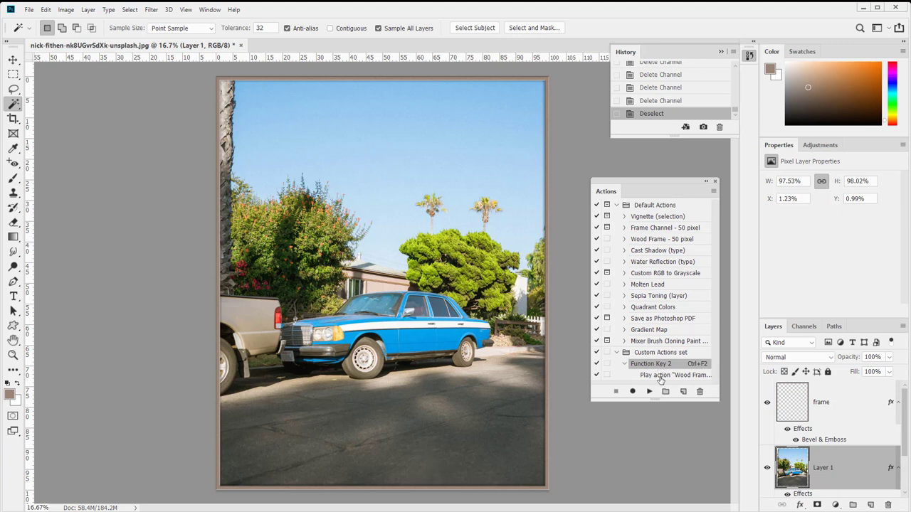
pyautogui.click(676, 378)
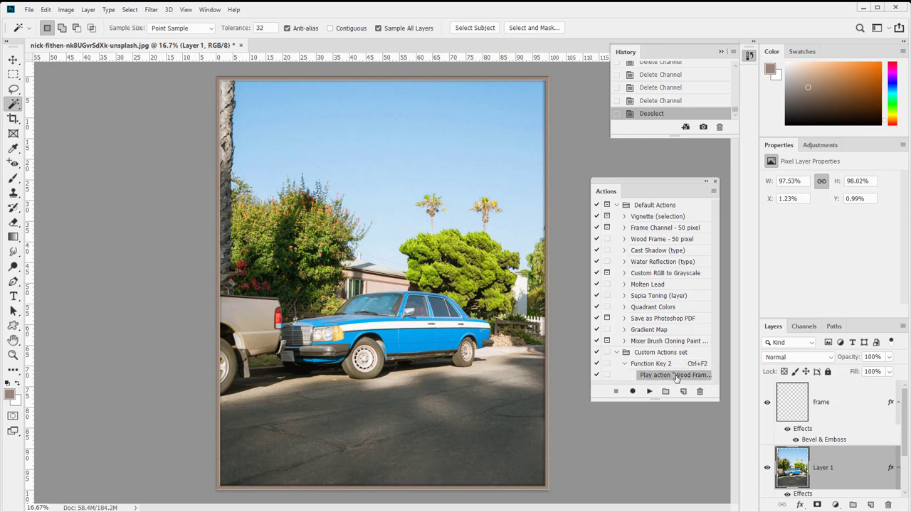
pyautogui.click(641, 365)
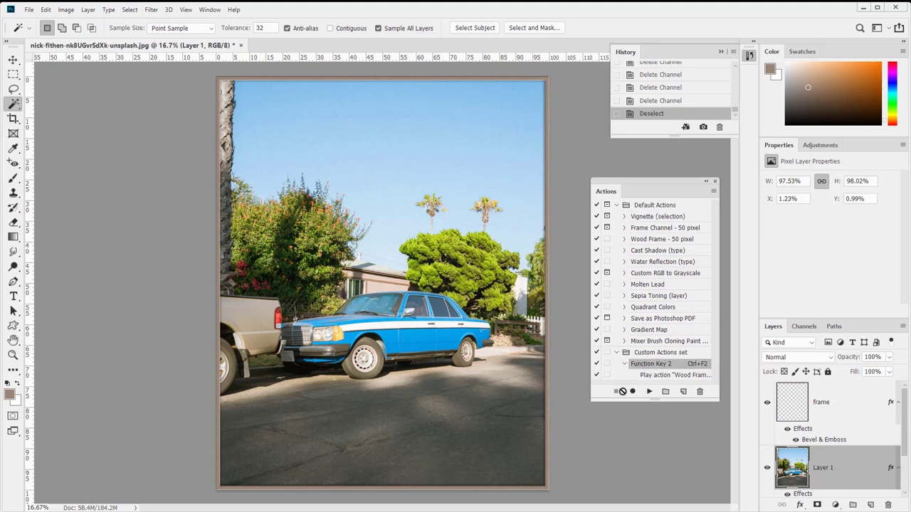
pyautogui.click(819, 403)
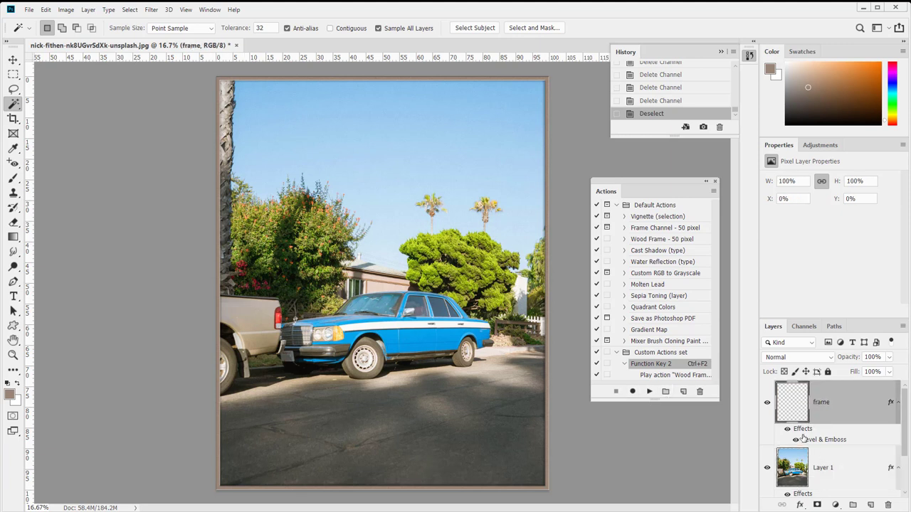
pyautogui.scroll(-2, 804, 459)
pyautogui.click(861, 417)
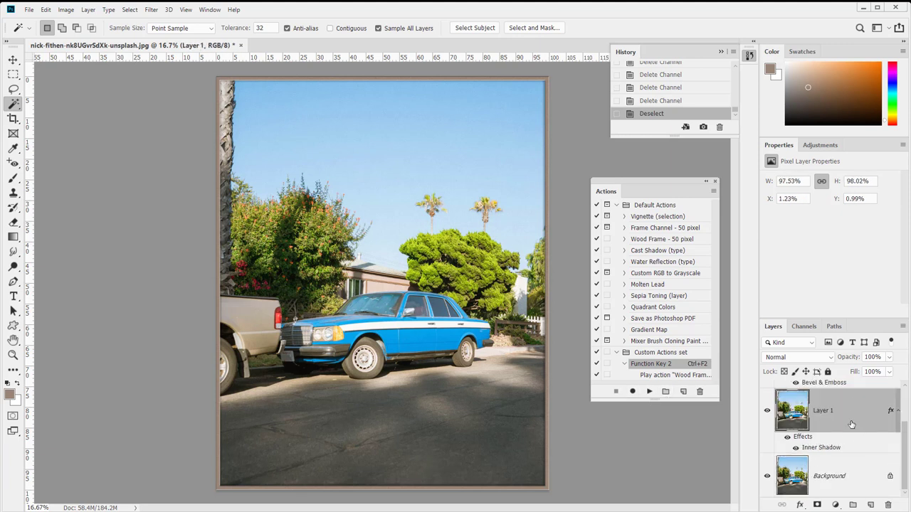
pyautogui.scroll(2, 854, 420)
pyautogui.keyDown('shift'); pyautogui.click(862, 408); pyautogui.keyUp('shift')
pyautogui.moveTo(862, 409); pyautogui.dragTo(887, 504)
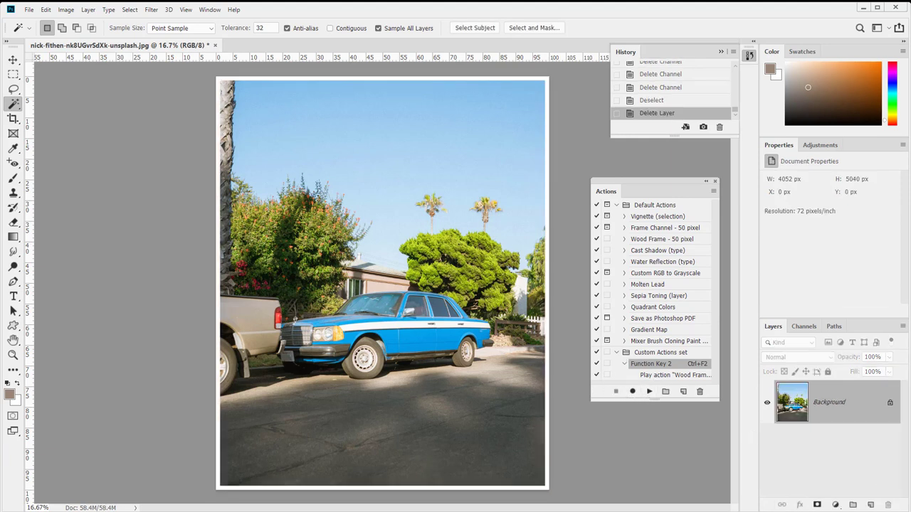
# Play the Function Key 2 action on the image, and try to re-record its Wood Frame step.
pyautogui.click(649, 392)
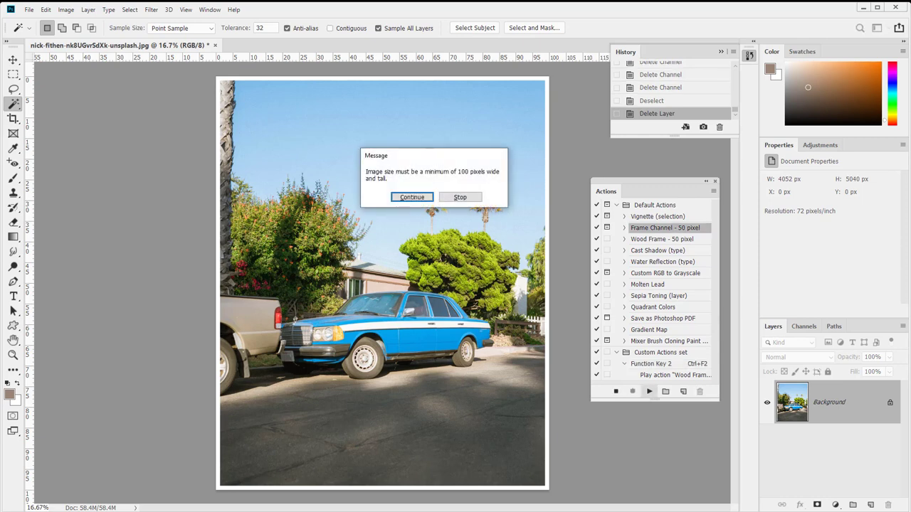
pyautogui.click(411, 197)
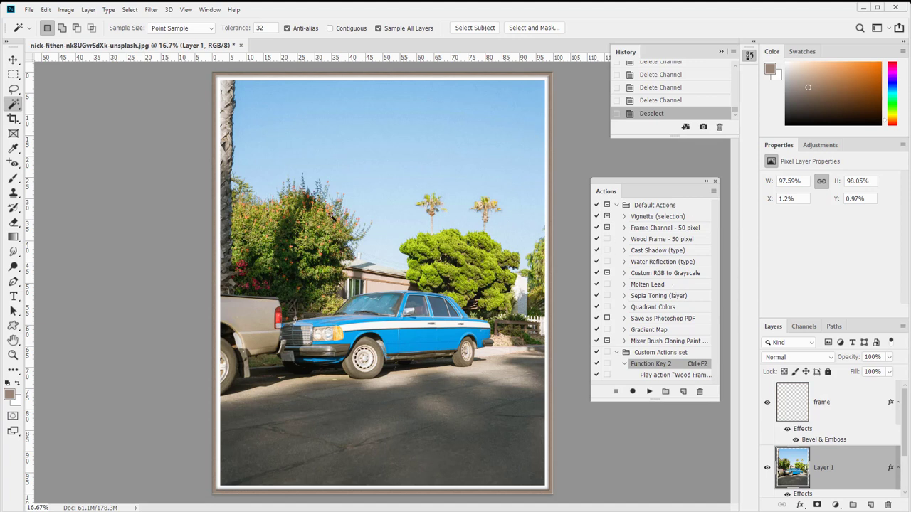
pyautogui.doubleClick(662, 376)
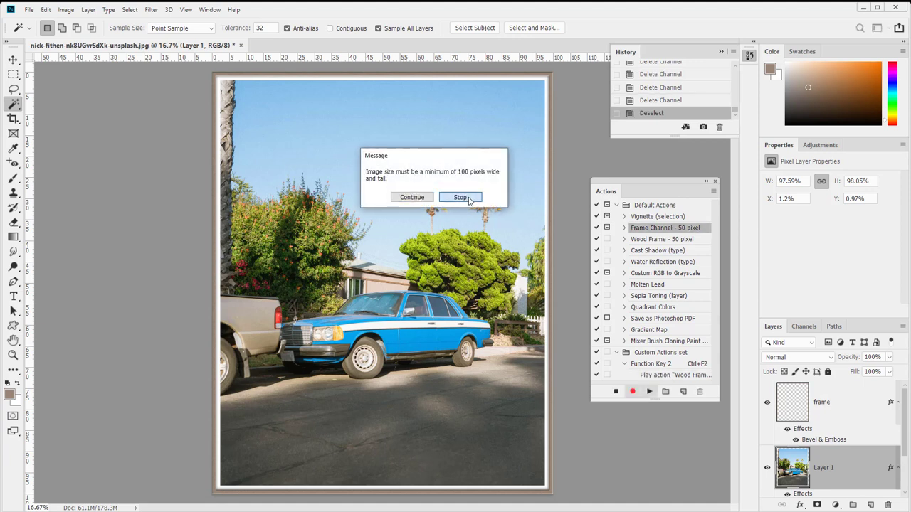
pyautogui.click(469, 200)
# Delete the Function Key 2 action from the Custom Actions set.
pyautogui.click(654, 367)
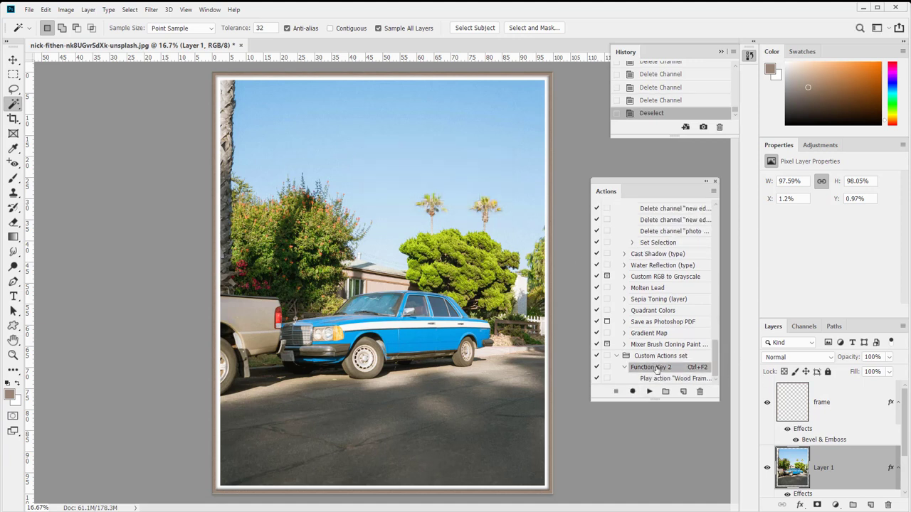
pyautogui.moveTo(658, 367); pyautogui.dragTo(700, 392)
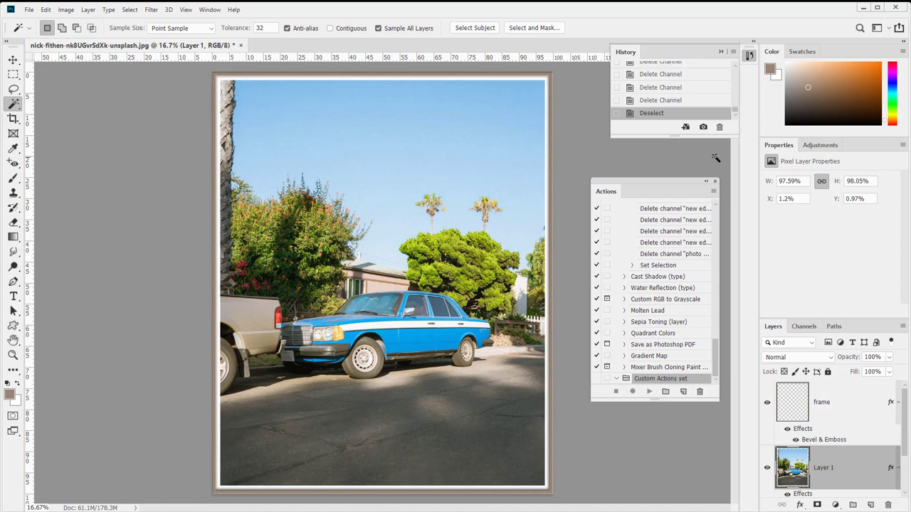
# Delete Snapshots 1, 2 and 3 from the history and return the image to its original opened state.
pyautogui.scroll(3, 694, 95)
pyautogui.scroll(10, 694, 94)
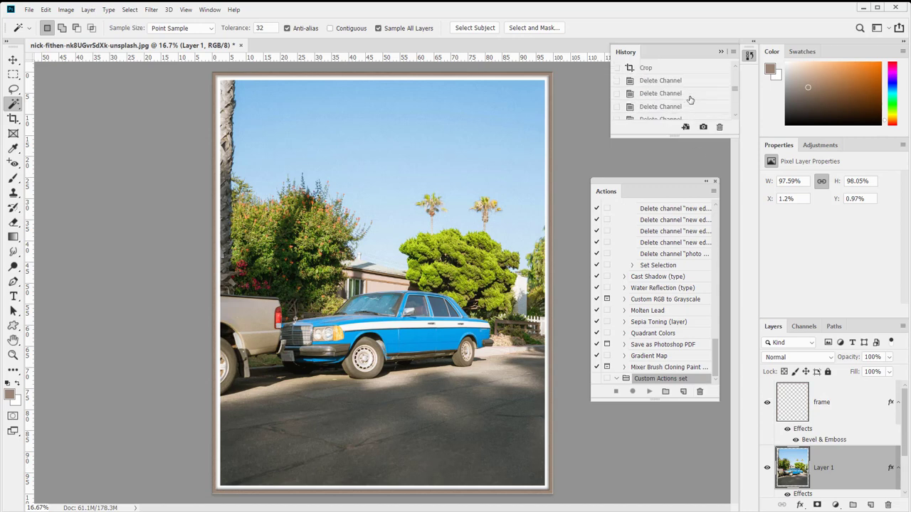
pyautogui.scroll(5, 689, 99)
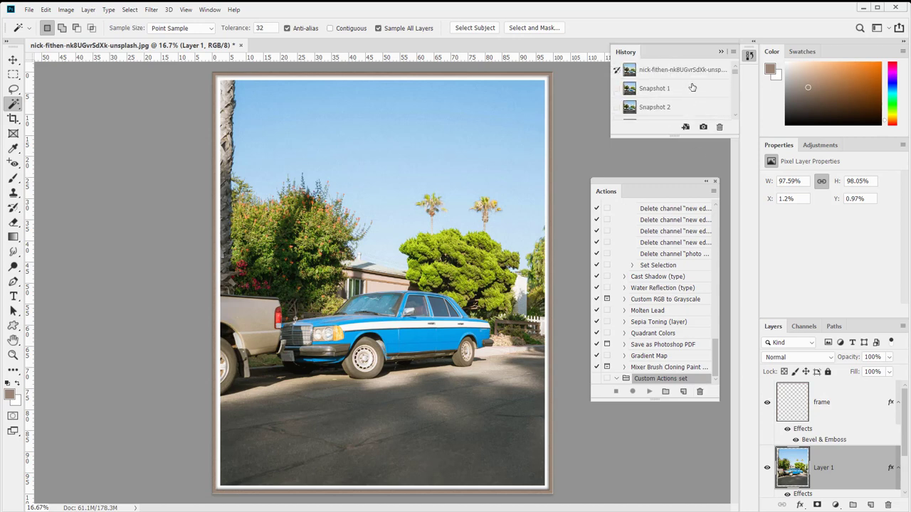
pyautogui.click(691, 88)
pyautogui.scroll(-2, 680, 91)
pyautogui.click(678, 88)
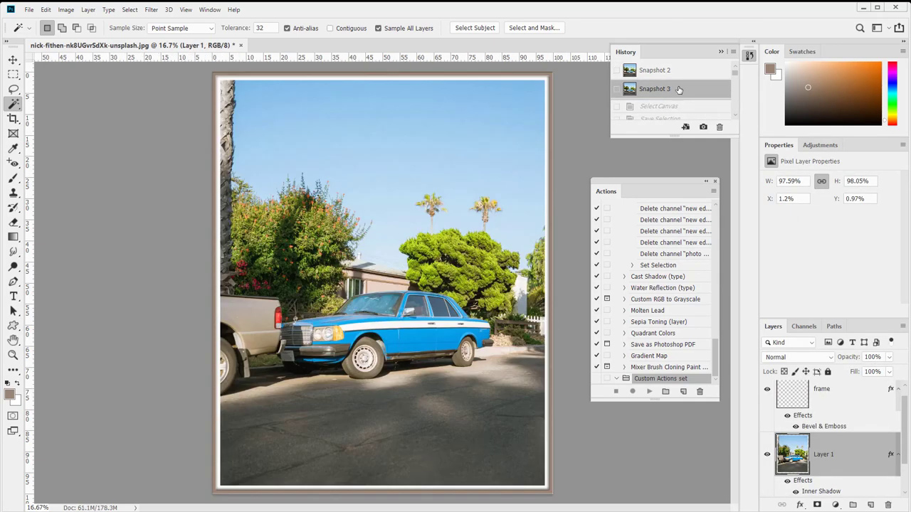
pyautogui.click(688, 72)
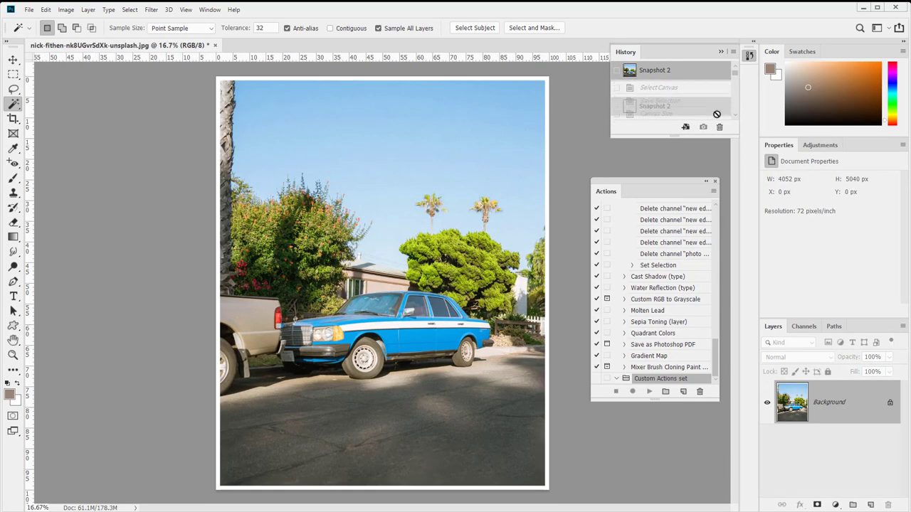
pyautogui.scroll(2, 688, 85)
pyautogui.moveTo(665, 89); pyautogui.dragTo(719, 127)
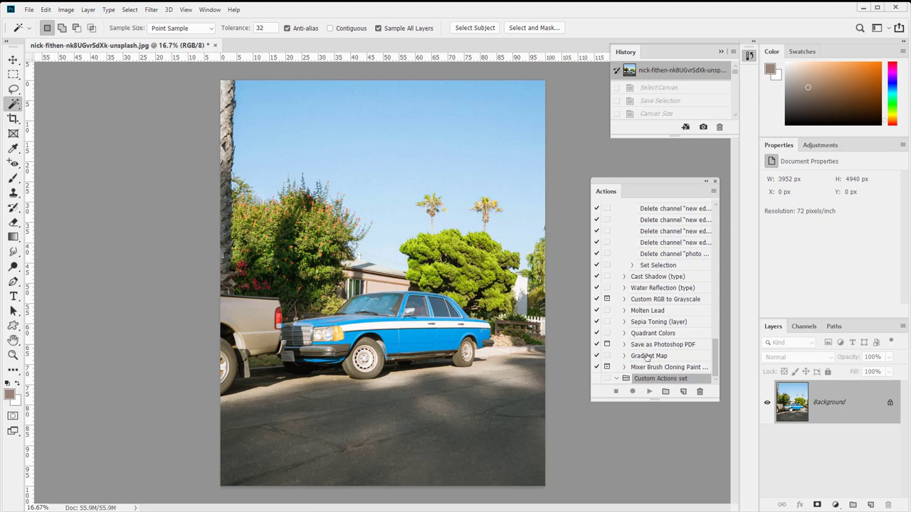
# Collapse the Default Actions set while keeping the Custom Actions set selected.
pyautogui.click(615, 378)
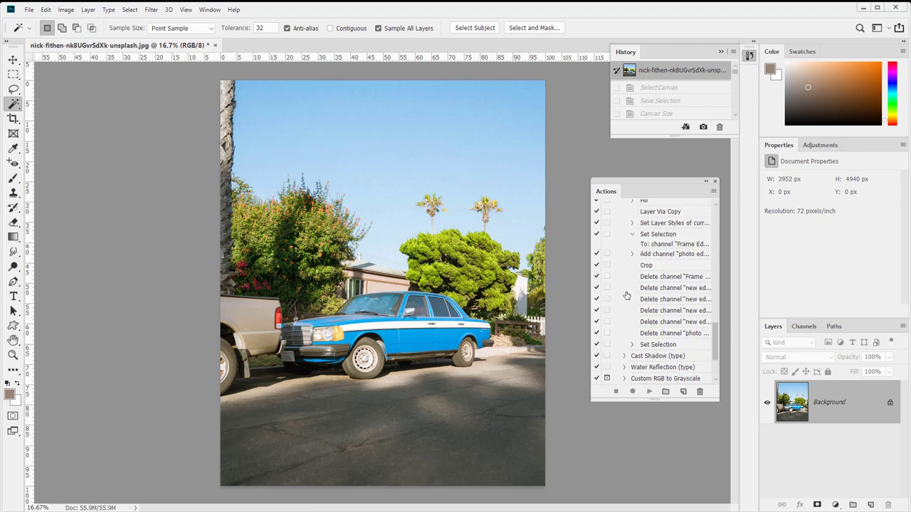
pyautogui.scroll(10, 625, 288)
pyautogui.scroll(5, 624, 273)
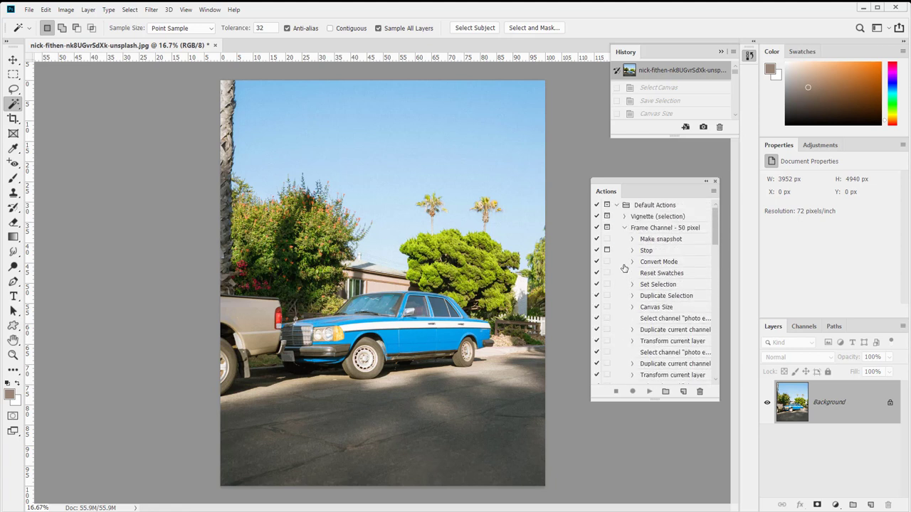
pyautogui.click(616, 205)
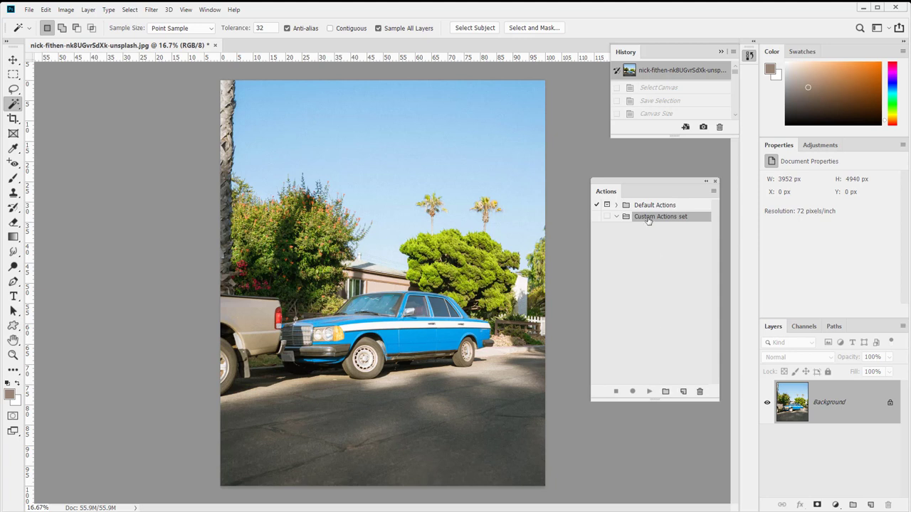
# Create a new action in the Custom Actions set with the default name and no function key, stop its recording and deselect it.
pyautogui.click(683, 392)
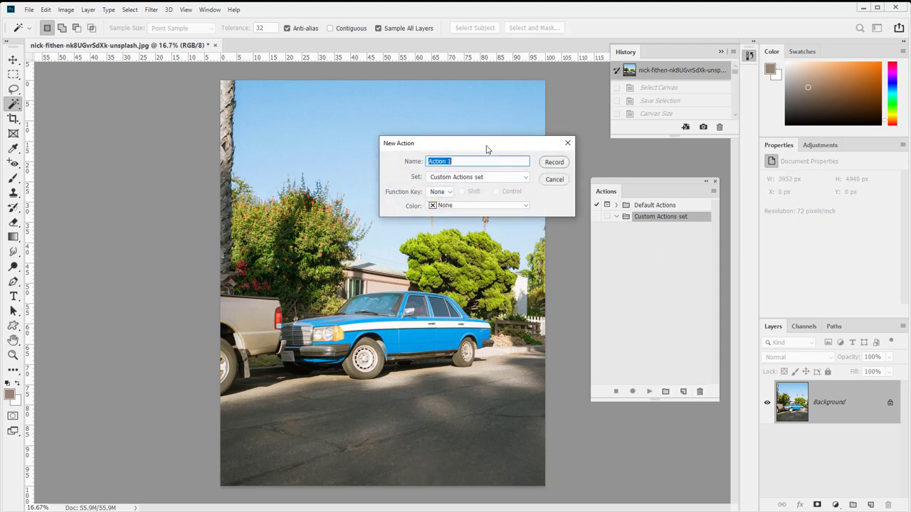
pyautogui.click(560, 162)
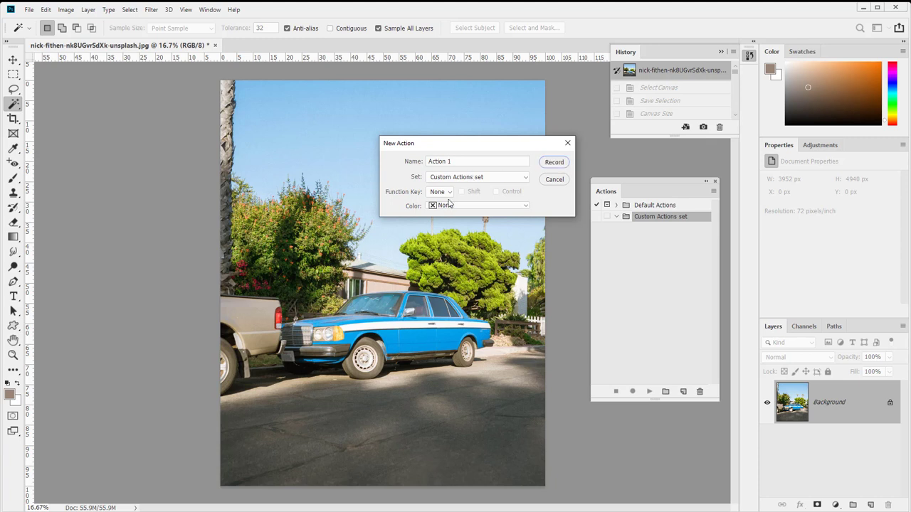
pyautogui.click(555, 162)
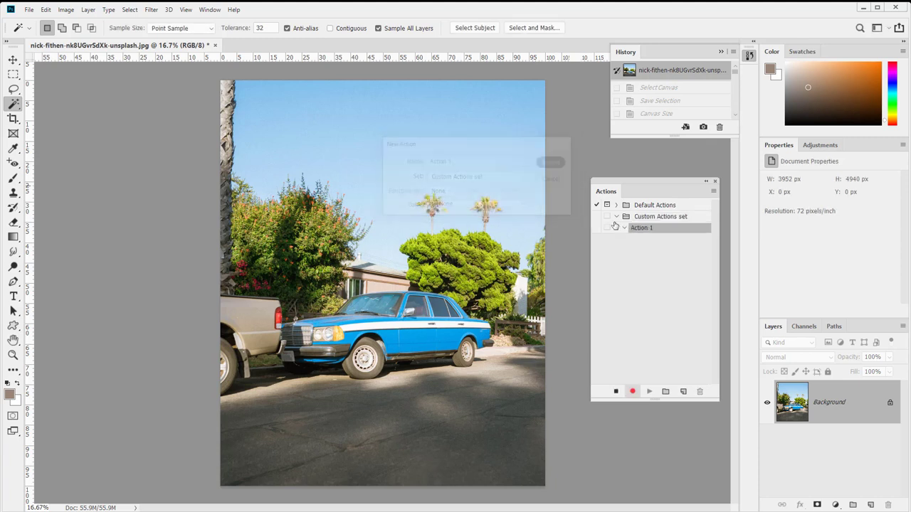
pyautogui.click(617, 391)
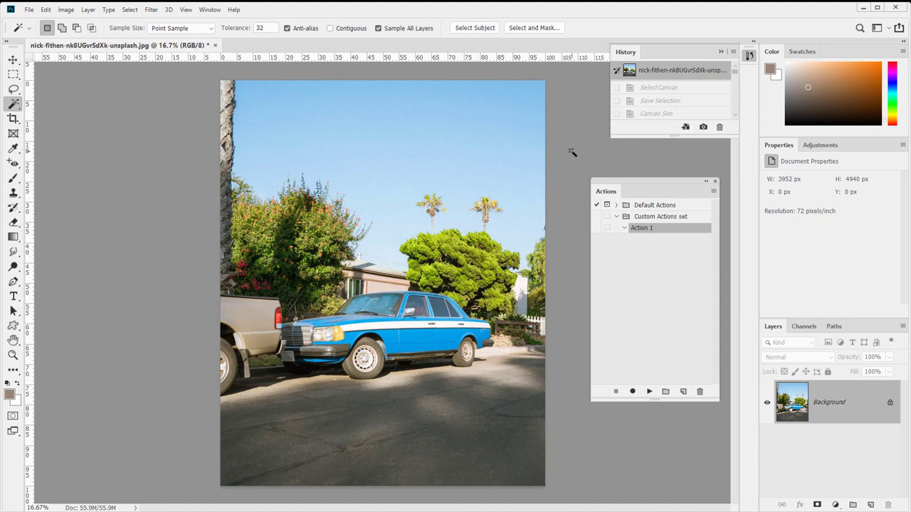
pyautogui.click(665, 300)
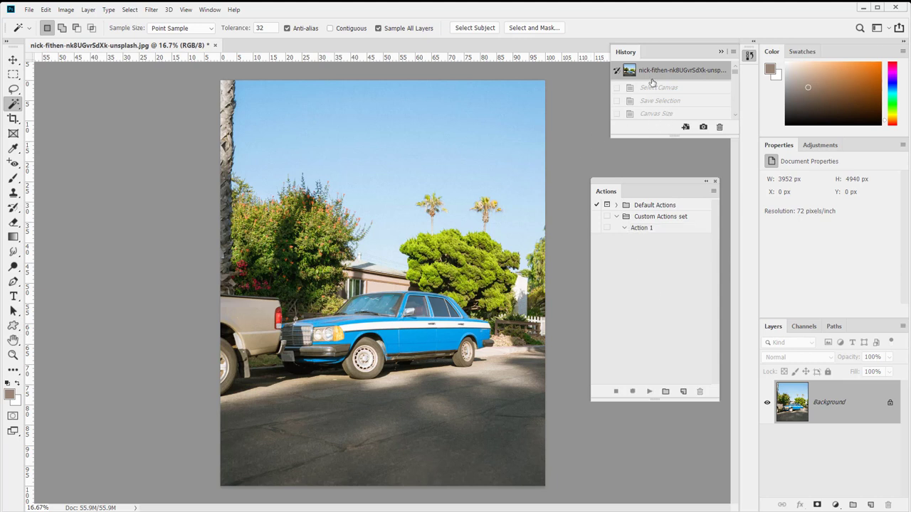
# Create a new document from the current history state and close the original document without saving its changes.
pyautogui.click(685, 127)
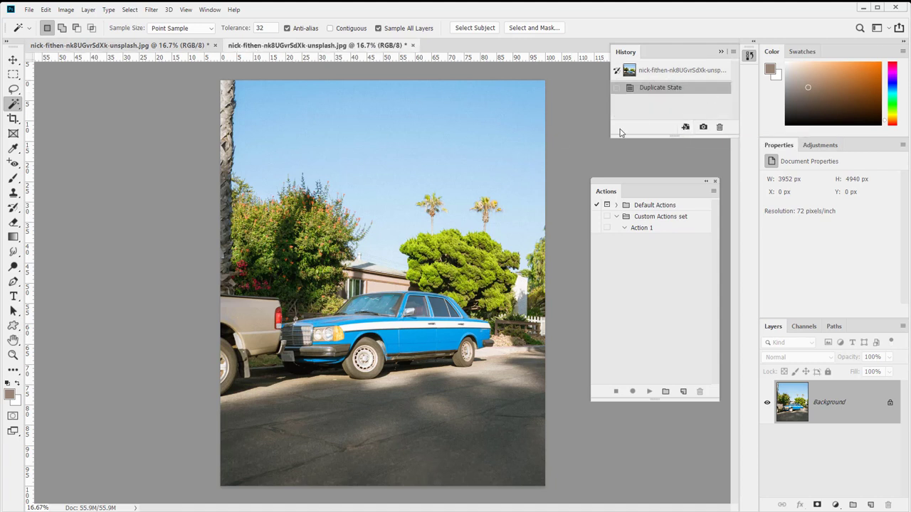
pyautogui.click(215, 45)
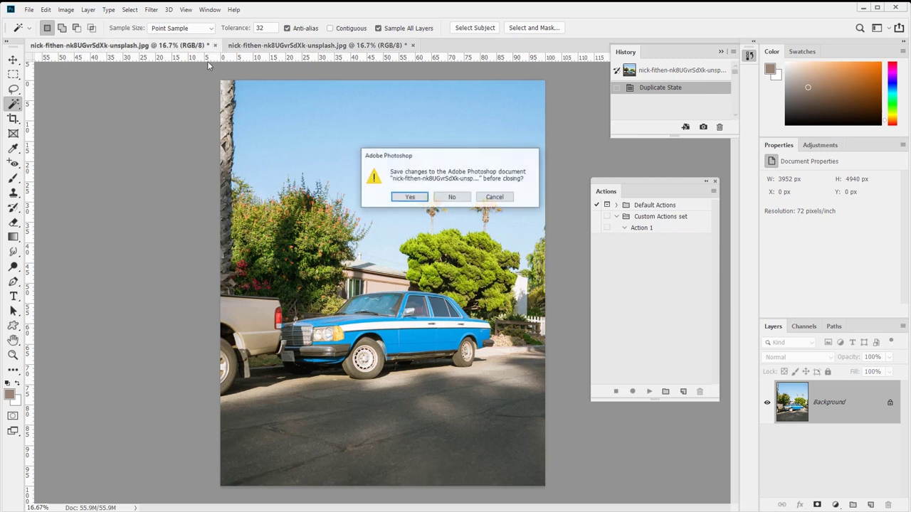
pyautogui.click(455, 198)
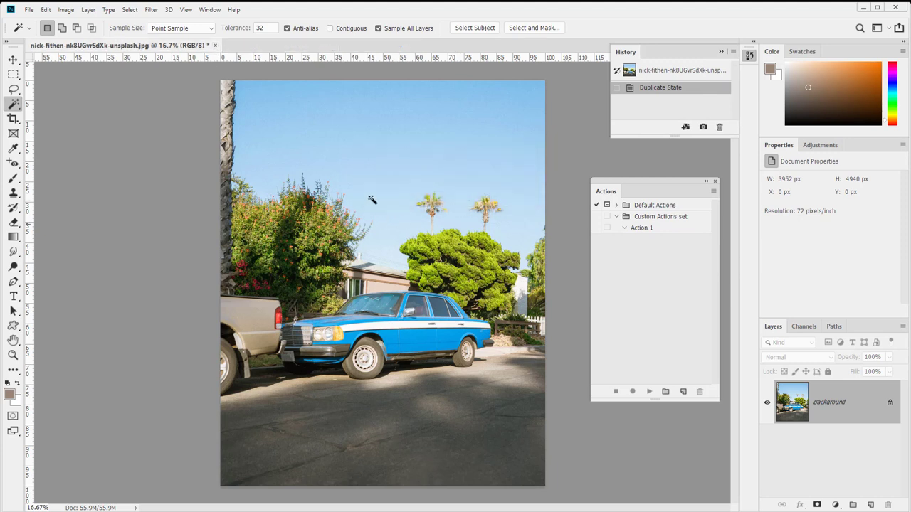
pyautogui.click(215, 46)
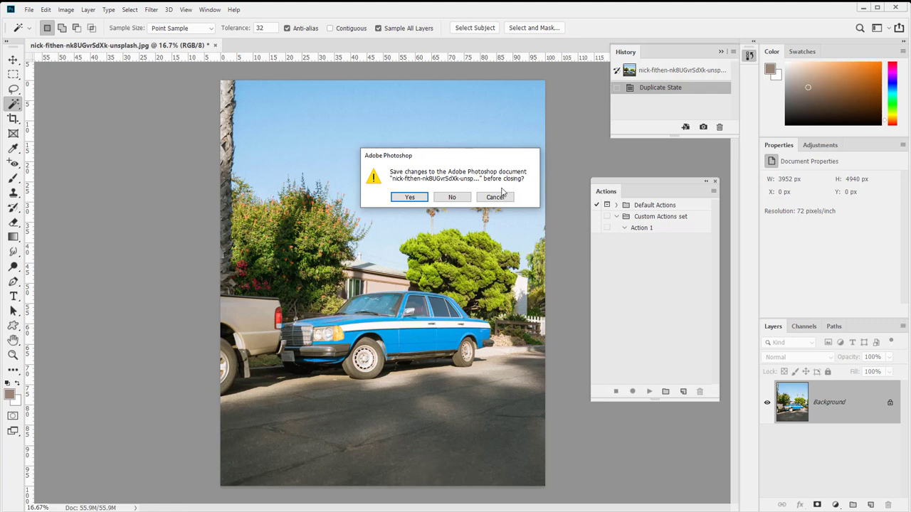
pyautogui.click(500, 200)
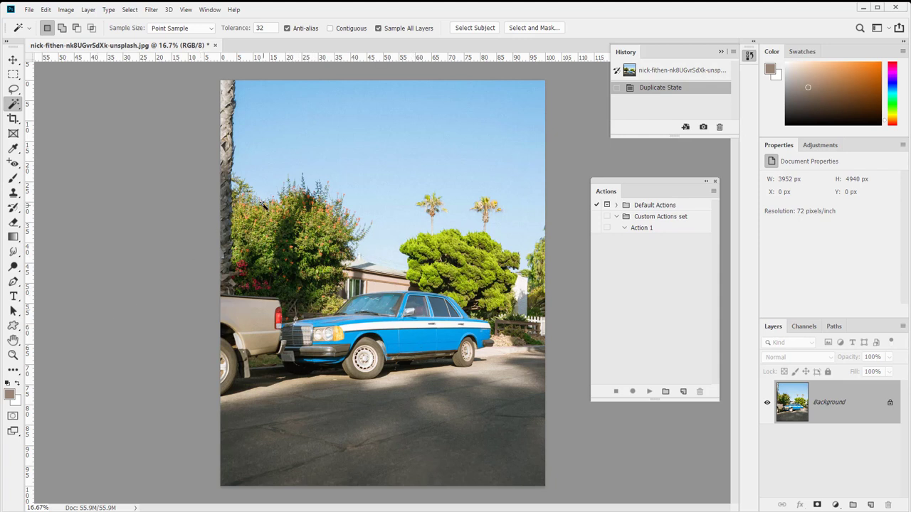
# Start recording in Action 1, duplicate the Background layer and set the copy's blend mode to Lighter Color.
pyautogui.click(663, 228)
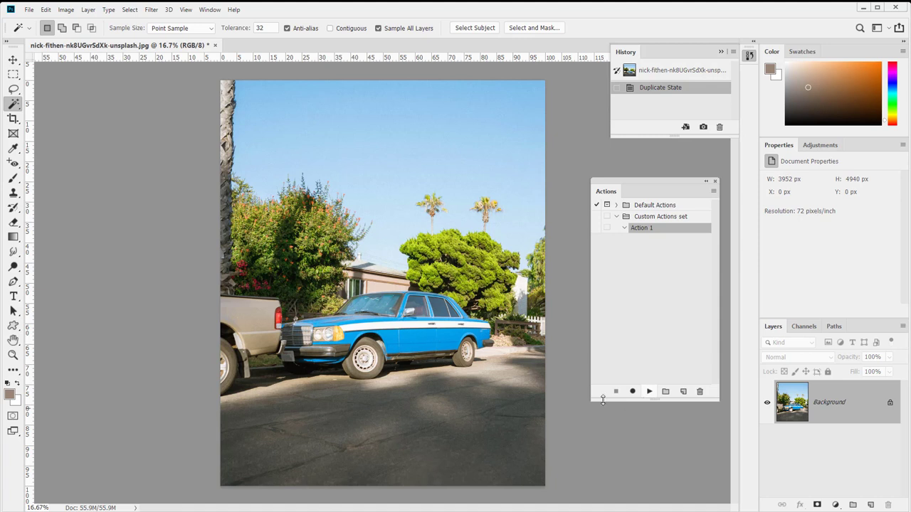
pyautogui.click(631, 393)
pyautogui.moveTo(848, 403); pyautogui.dragTo(870, 505)
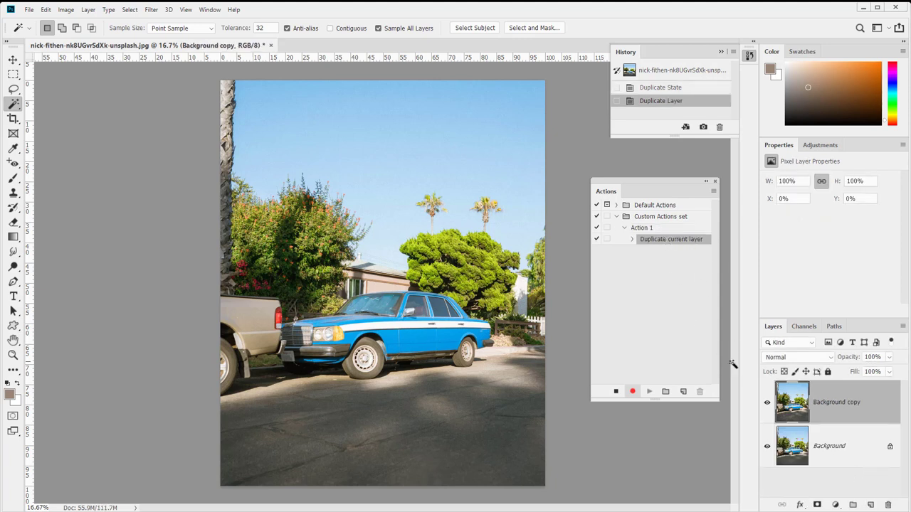
pyautogui.click(797, 356)
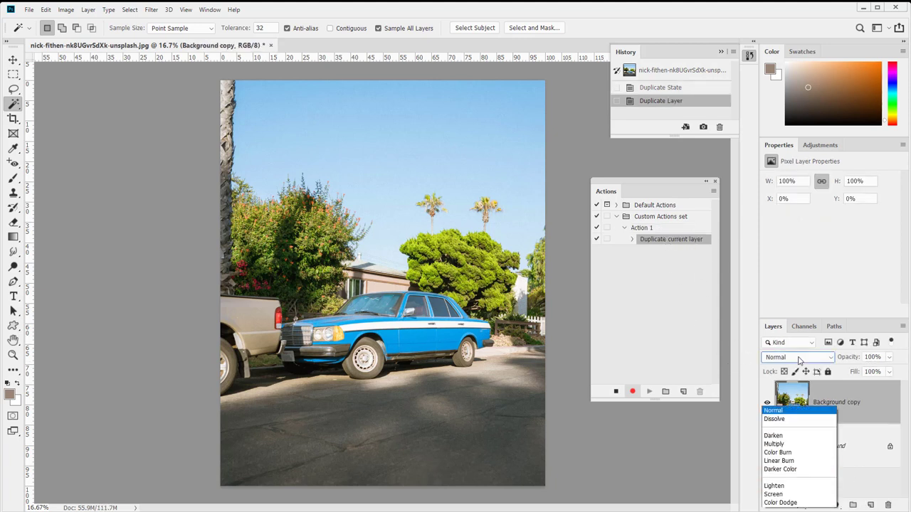
pyautogui.click(798, 353)
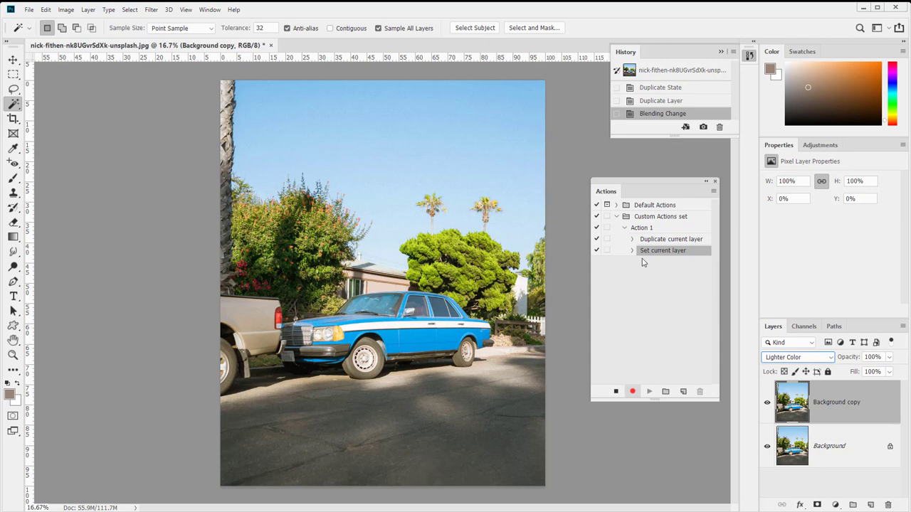
# Duplicate the Background copy layer while recording, set the duplicate's blend mode to Color Burn and then Soft Light, and stop recording.
pyautogui.moveTo(844, 402); pyautogui.dragTo(871, 504)
pyautogui.click(802, 358)
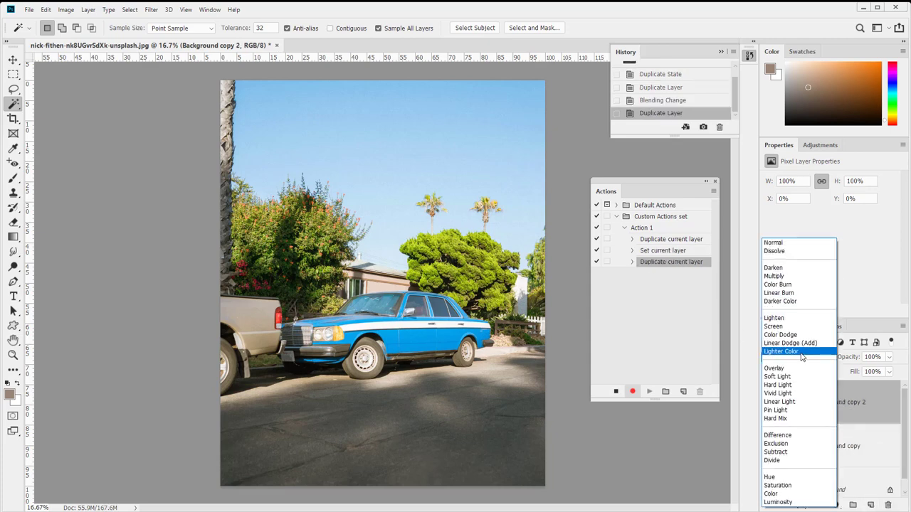
pyautogui.click(803, 285)
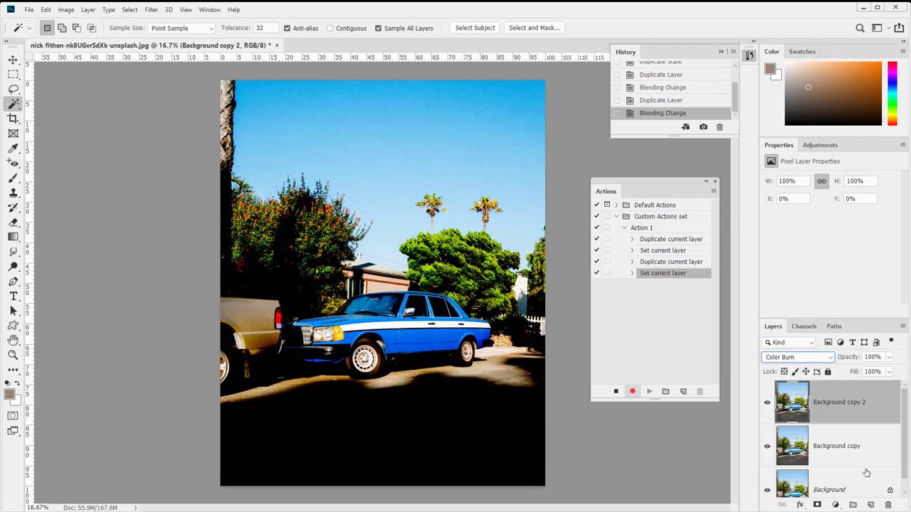
pyautogui.click(807, 358)
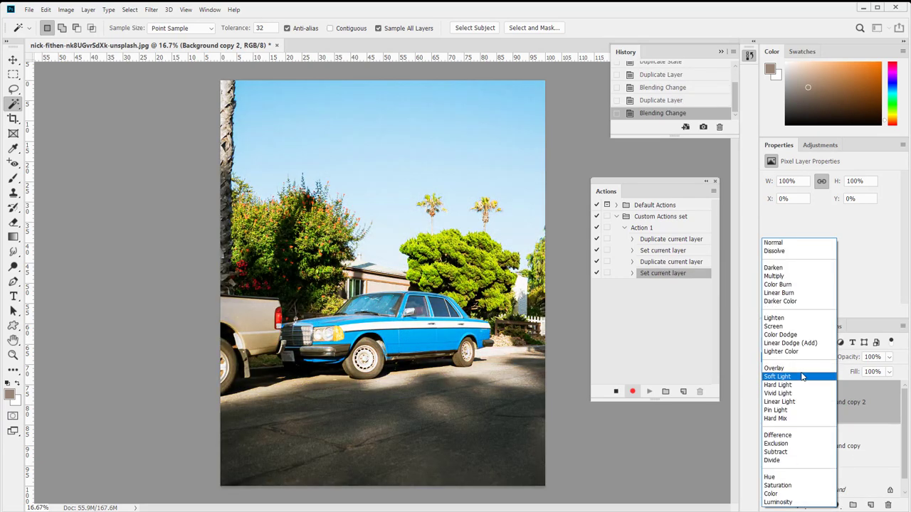
pyautogui.click(803, 377)
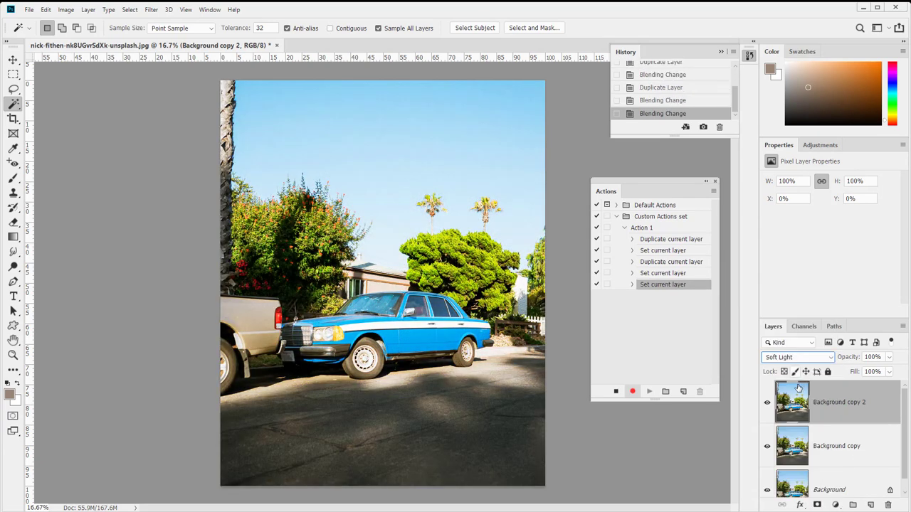
pyautogui.click(616, 392)
# Delete the recorded Color Burn blend mode change from Action 1.
pyautogui.click(661, 275)
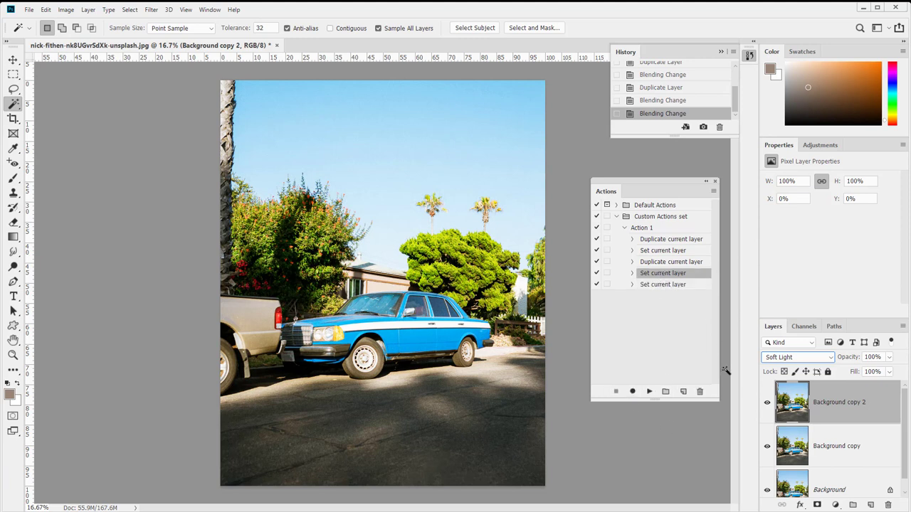
pyautogui.click(700, 391)
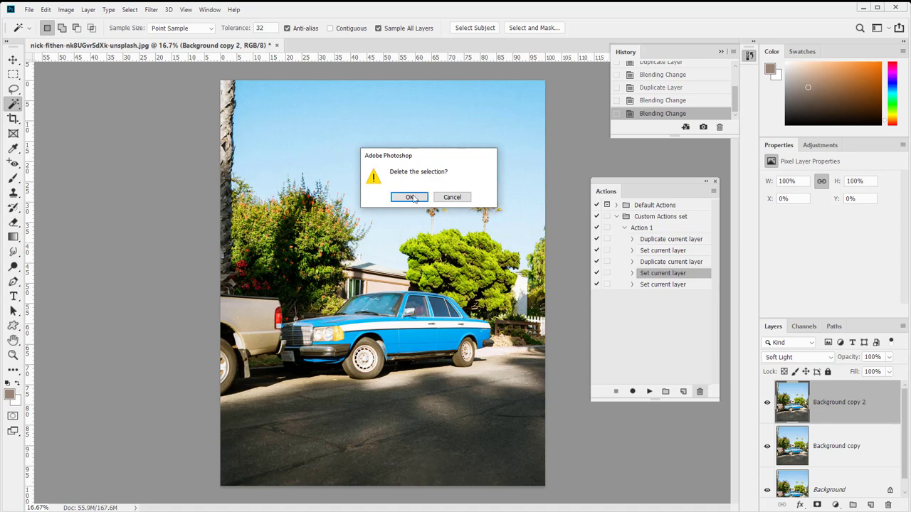
pyautogui.click(411, 198)
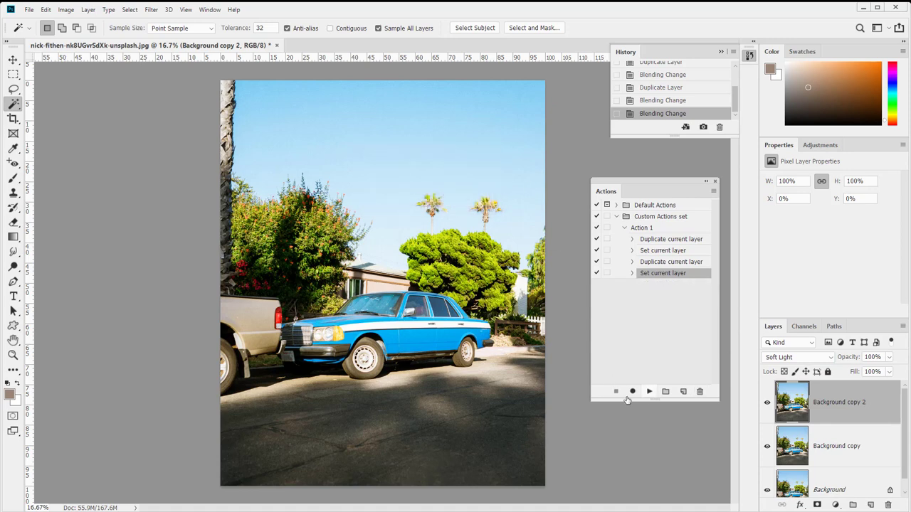
# Resume recording in Action 1 and set the Background copy 2 blend mode to Hard Mix, then to Linear Dodge (Add).
pyautogui.click(632, 391)
pyautogui.click(797, 357)
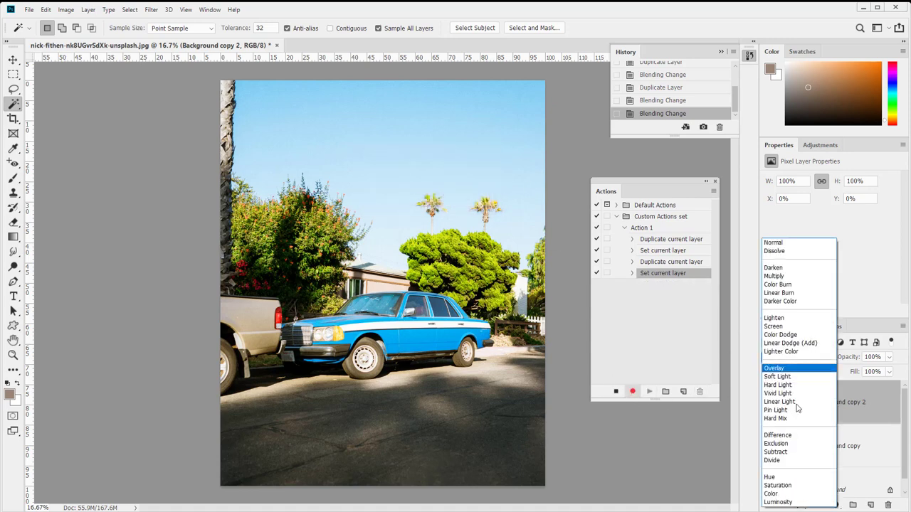
pyautogui.click(776, 419)
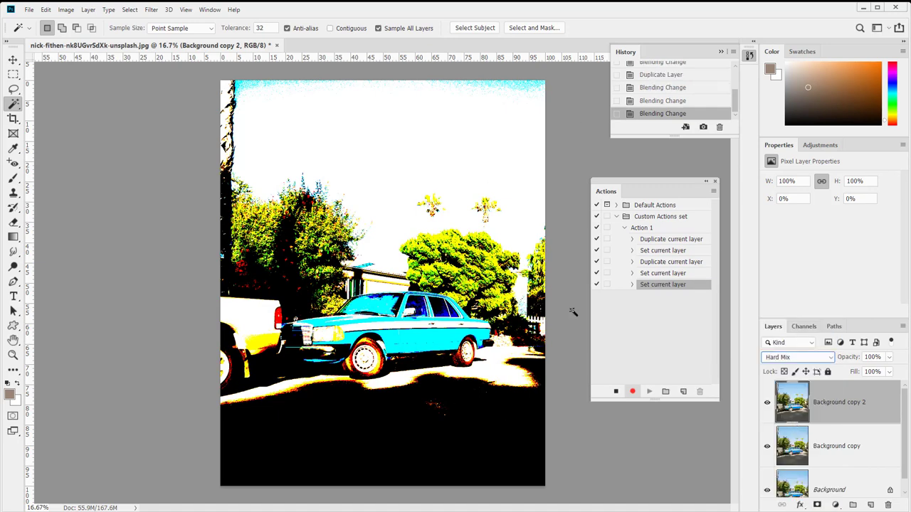
pyautogui.click(795, 357)
pyautogui.click(790, 343)
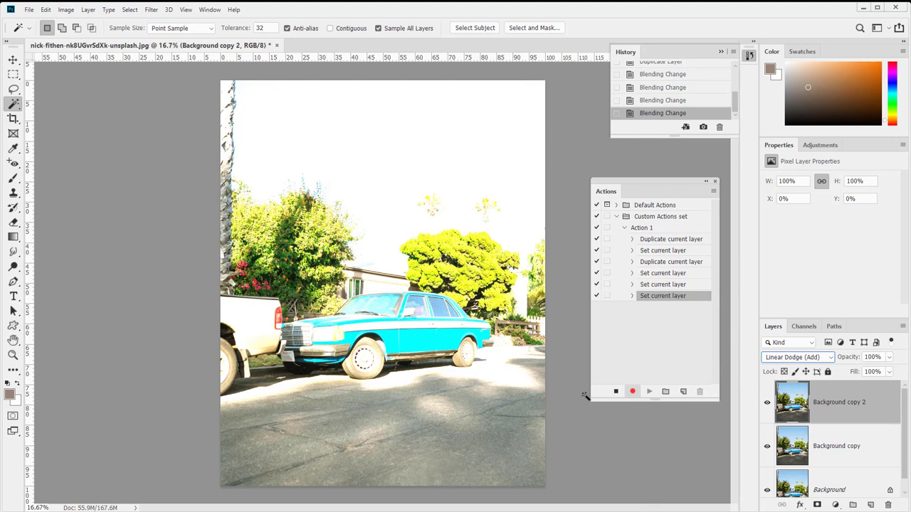
# Stop recording and delete all recorded steps from Action 1.
pyautogui.click(616, 391)
pyautogui.keyDown('shift'); pyautogui.click(669, 242); pyautogui.keyUp('shift')
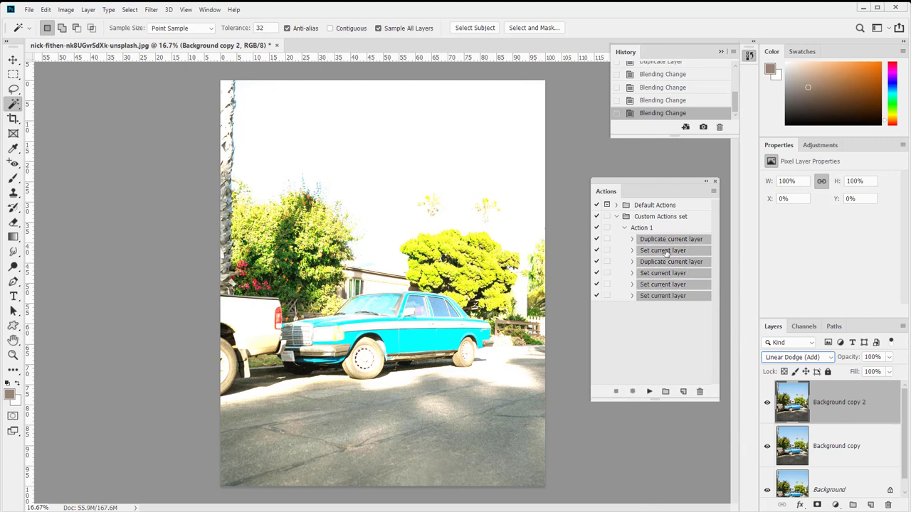
pyautogui.moveTo(669, 242); pyautogui.dragTo(699, 391)
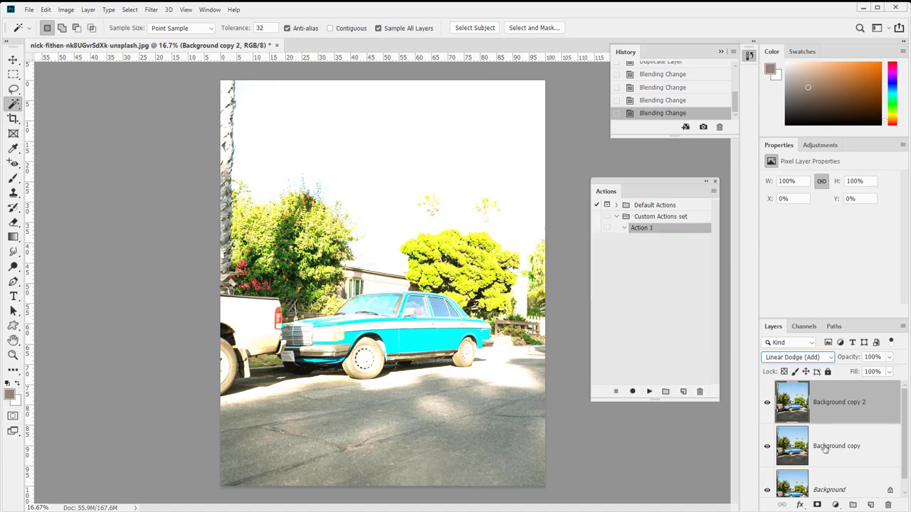
# Delete the Background copy and Background copy 2 layers and deselect Action 1.
pyautogui.click(825, 448)
pyautogui.keyDown('shift'); pyautogui.click(855, 424); pyautogui.keyUp('shift')
pyautogui.moveTo(841, 389); pyautogui.dragTo(887, 505)
pyautogui.click(679, 325)
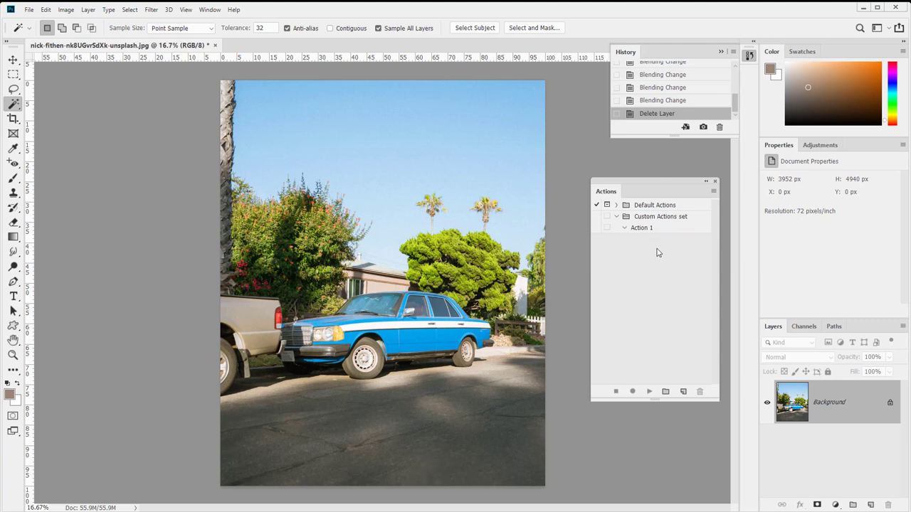
# Start recording in Action 1 again and duplicate the Background layer.
pyautogui.click(647, 229)
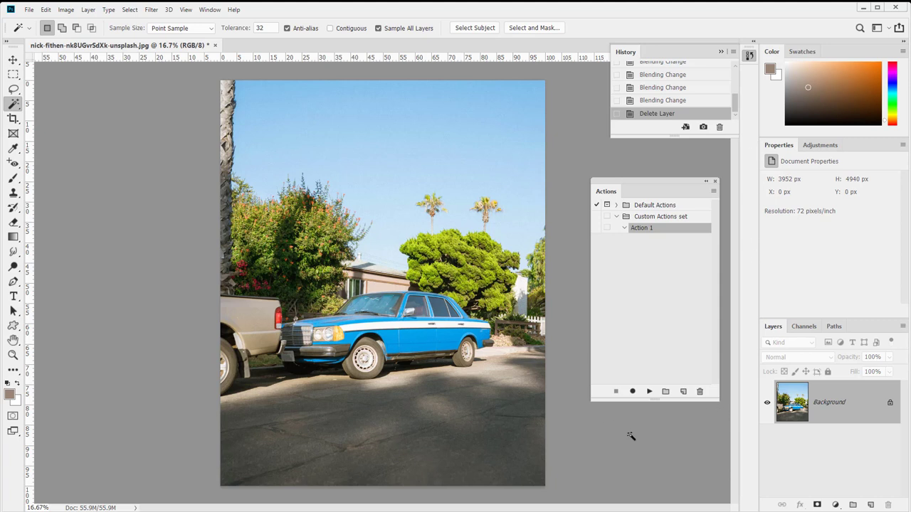
pyautogui.click(631, 392)
pyautogui.moveTo(839, 398); pyautogui.dragTo(873, 505)
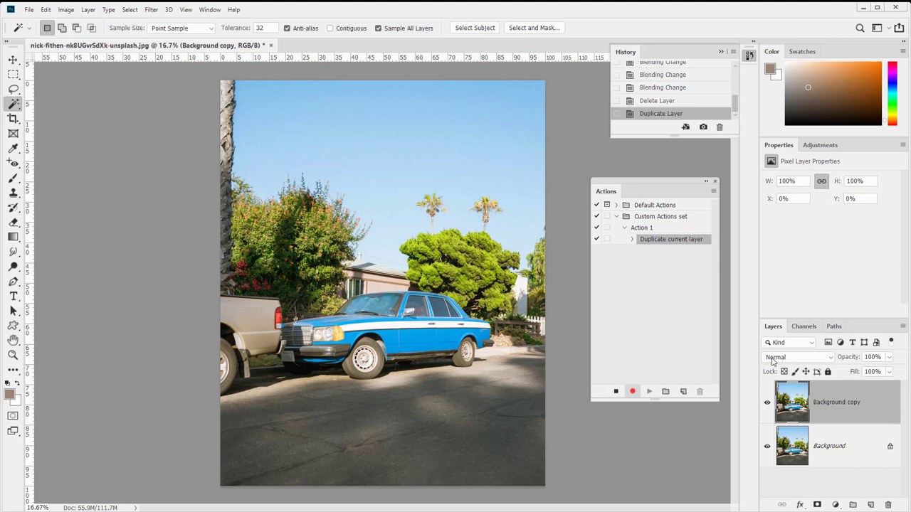
# Set the Background copy layer's blend mode to Hard Mix and its opacity to 46% through its Layer Style blending options.
pyautogui.doubleClick(888, 415)
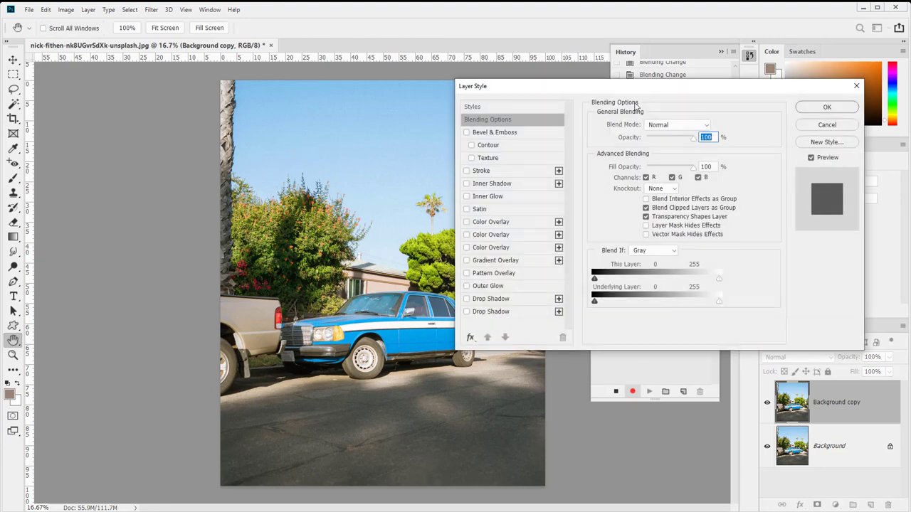
pyautogui.moveTo(560, 105); pyautogui.dragTo(191, 259)
pyautogui.moveTo(341, 241); pyautogui.dragTo(500, 127)
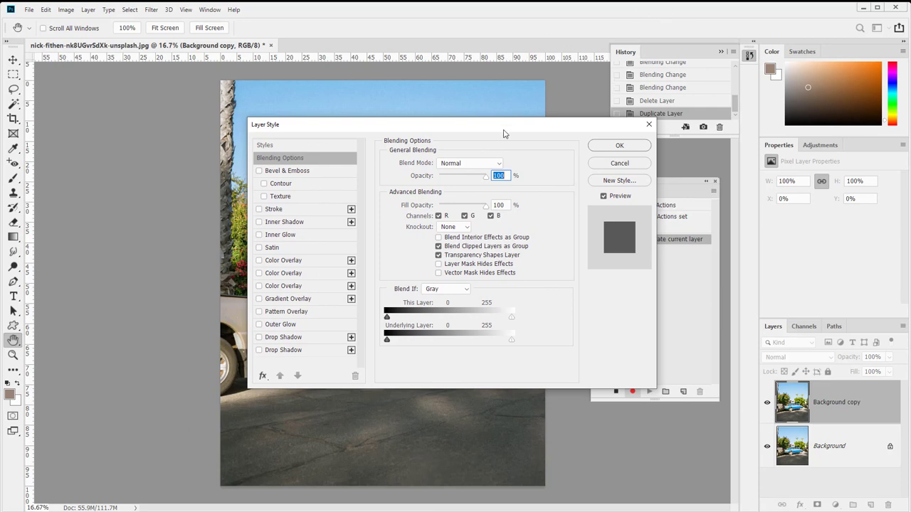
pyautogui.moveTo(466, 125)
pyautogui.mouseDown()
pyautogui.moveTo(530, 136)
pyautogui.moveTo(622, 197)
pyautogui.moveTo(667, 243)
pyautogui.moveTo(689, 233)
pyautogui.mouseUp()
pyautogui.click(687, 268)
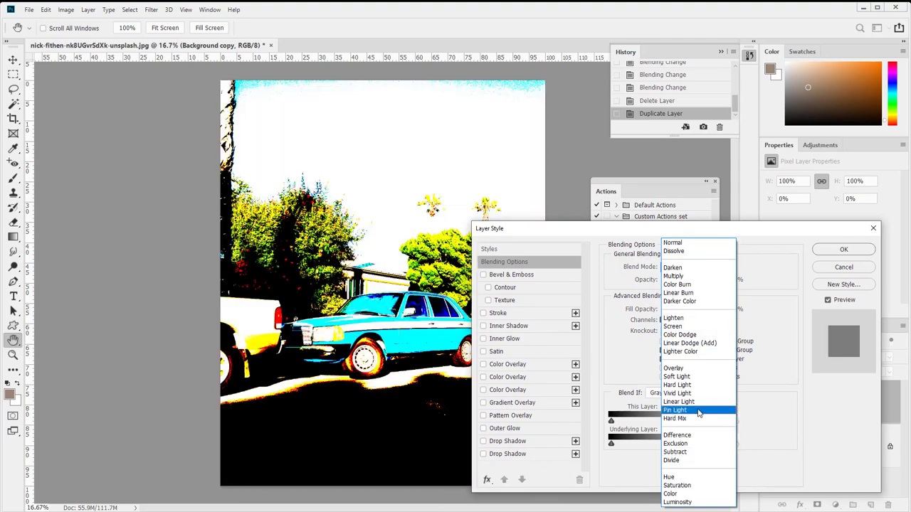
pyautogui.click(676, 410)
pyautogui.moveTo(689, 235); pyautogui.dragTo(669, 390)
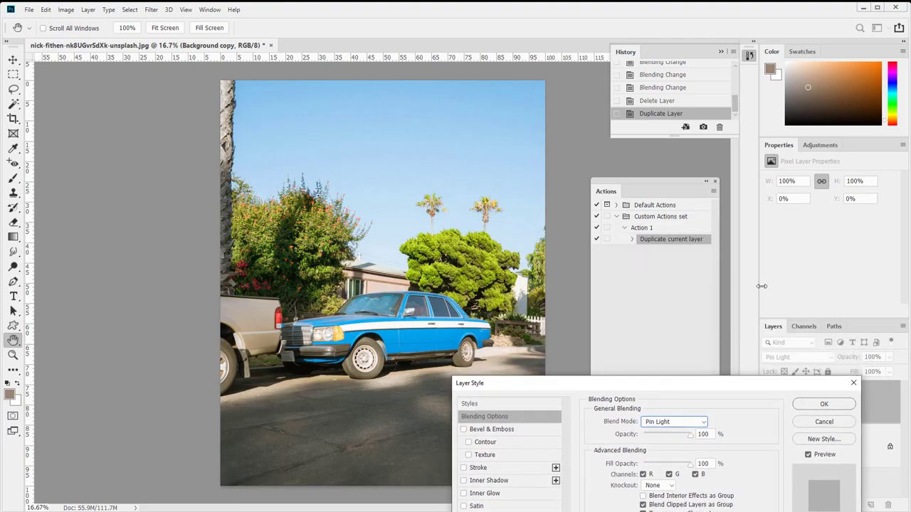
pyautogui.moveTo(673, 437); pyautogui.dragTo(666, 435)
pyautogui.click(672, 421)
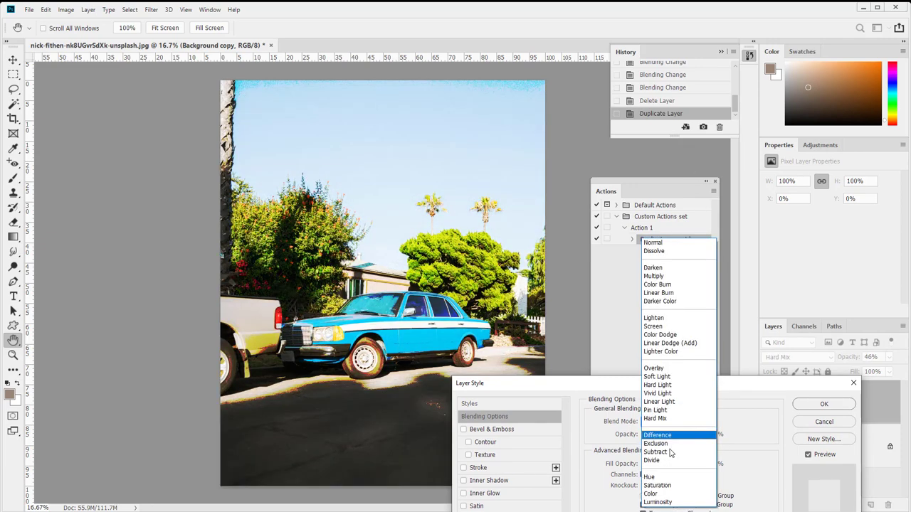
pyautogui.click(666, 420)
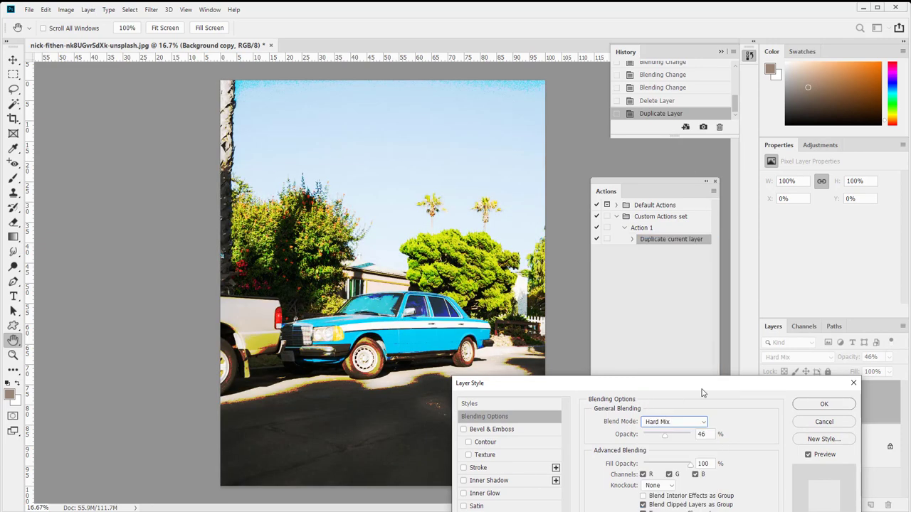
pyautogui.moveTo(703, 387); pyautogui.dragTo(455, 121)
pyautogui.click(600, 136)
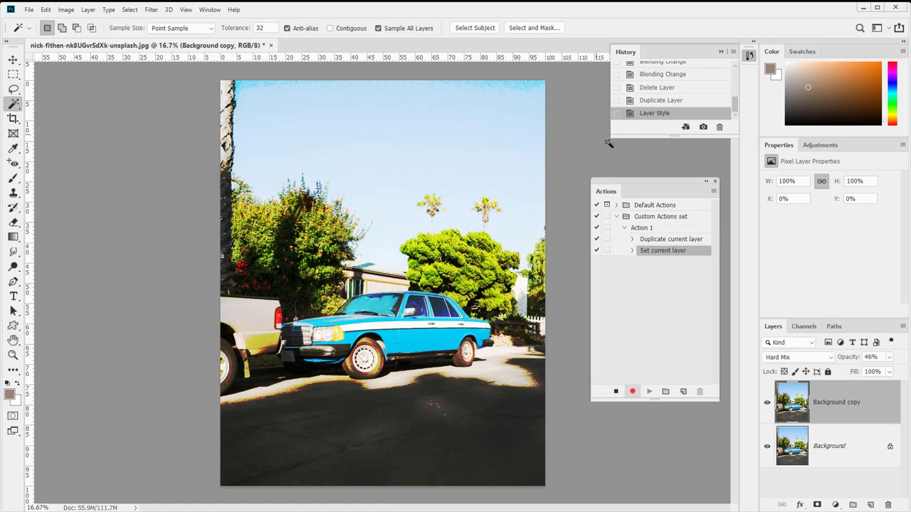
# Expand the details of the recorded Set current layer step and duplicate the Background copy layer.
pyautogui.click(632, 251)
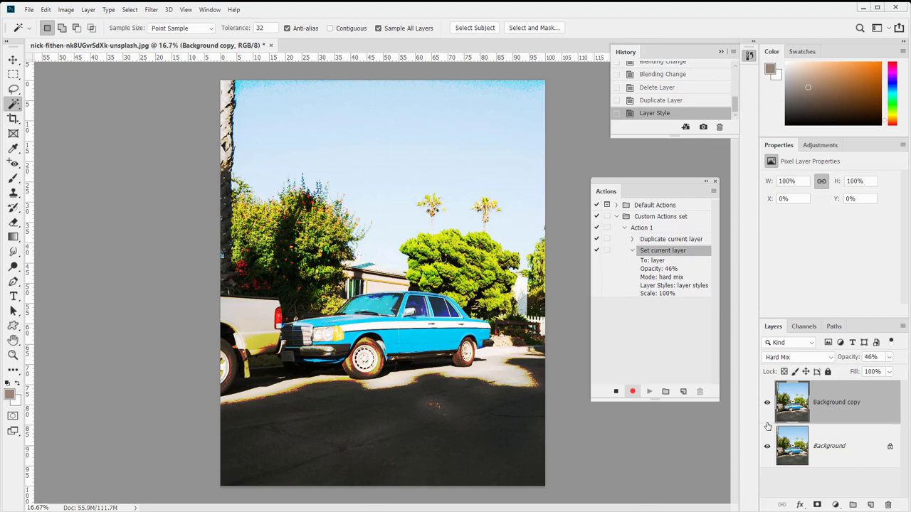
pyautogui.moveTo(833, 411); pyautogui.dragTo(871, 504)
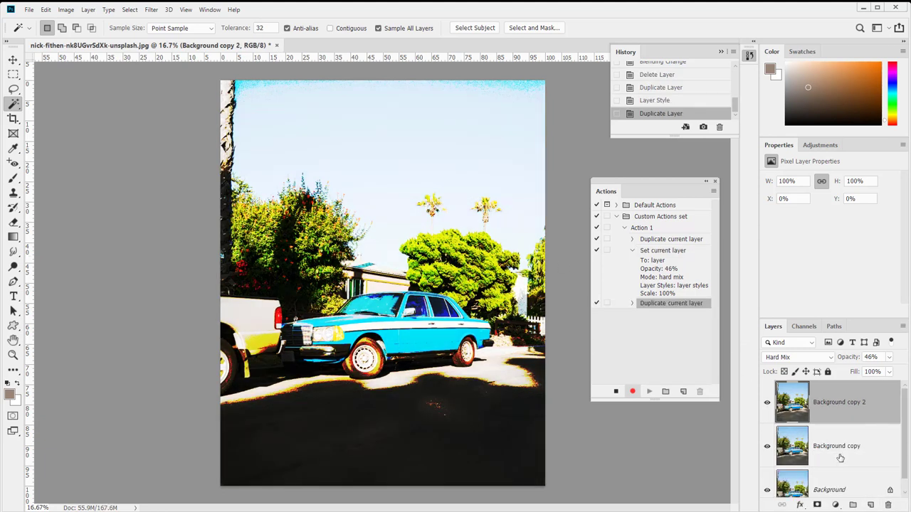
pyautogui.scroll(-1, 857, 439)
pyautogui.scroll(1, 857, 439)
# Move the Background copy 2 layer below Background copy and select the Background copy layer.
pyautogui.click(809, 358)
pyautogui.moveTo(854, 419); pyautogui.dragTo(847, 458)
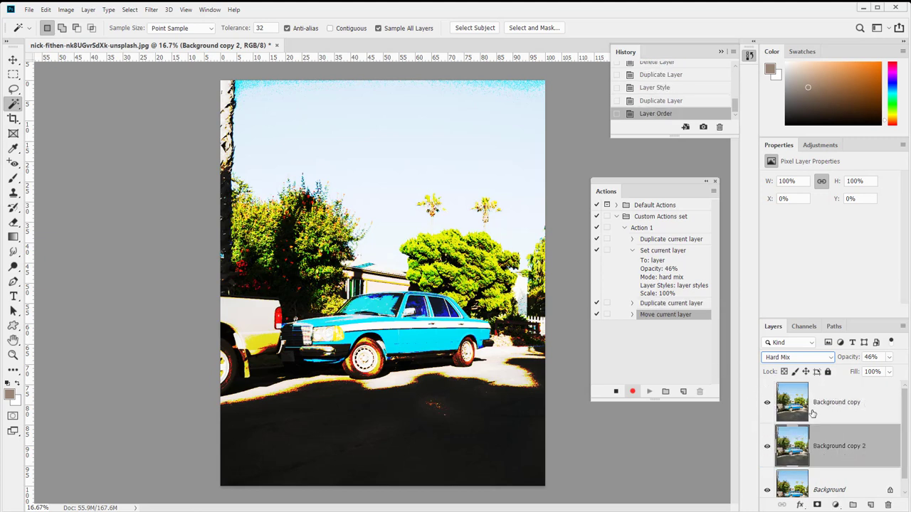
pyautogui.click(864, 402)
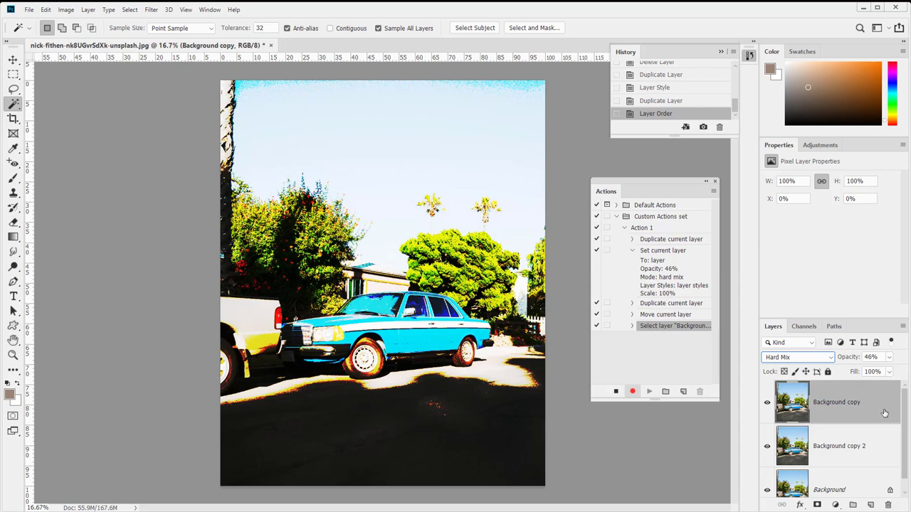
# Set the Background copy layer's blend mode to Linear Dodge (Add) and stop recording the action.
pyautogui.click(808, 358)
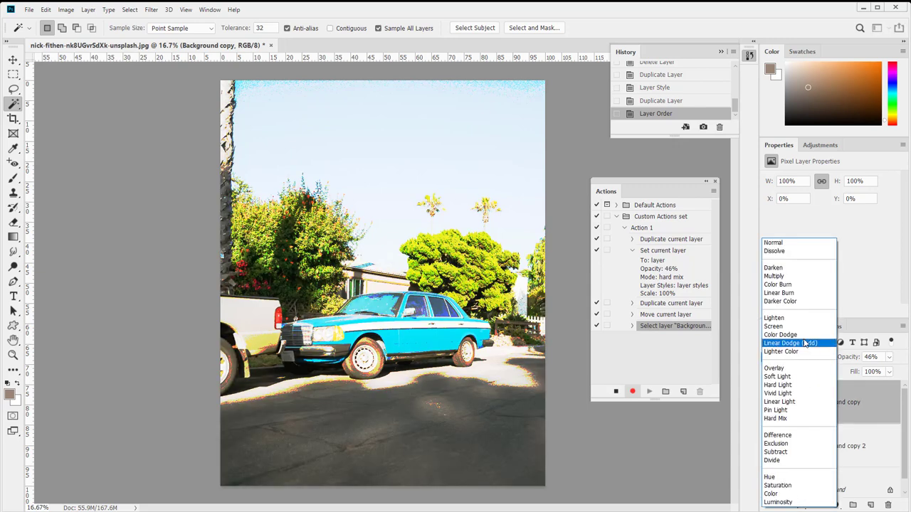
pyautogui.click(804, 343)
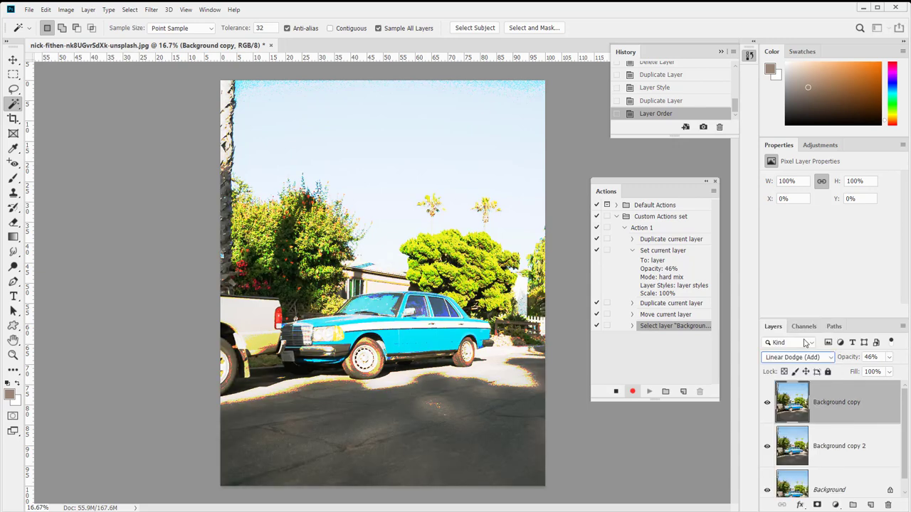
pyautogui.click(615, 392)
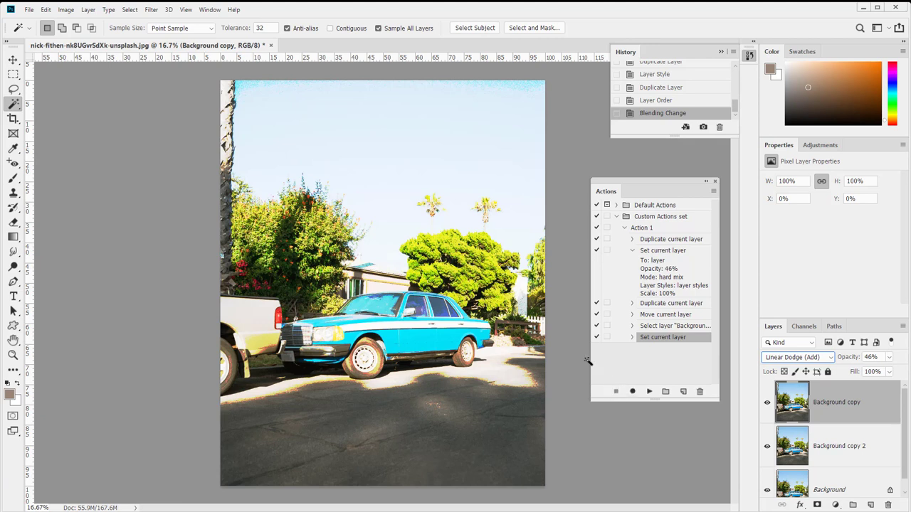
# Widen the Actions panel and expand the details of the recorded Select layer "Background copy" step.
pyautogui.moveTo(591, 364); pyautogui.dragTo(481, 365)
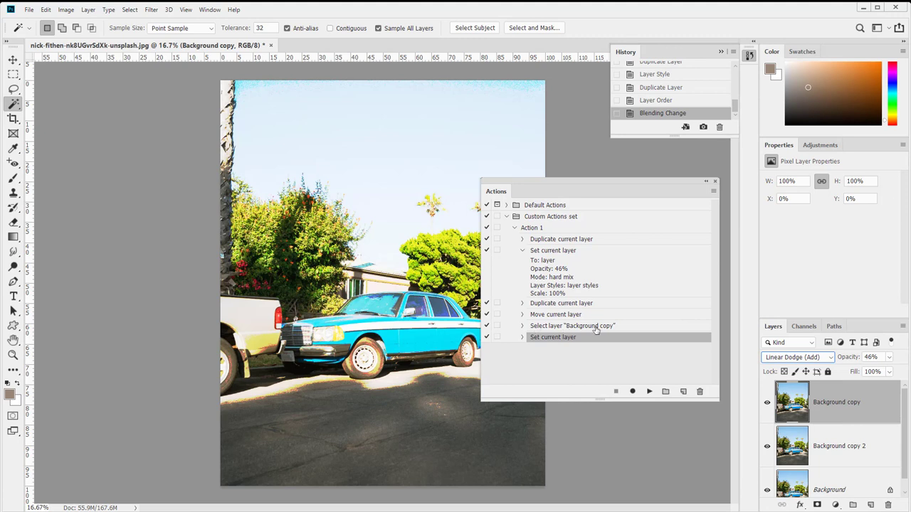
pyautogui.click(523, 327)
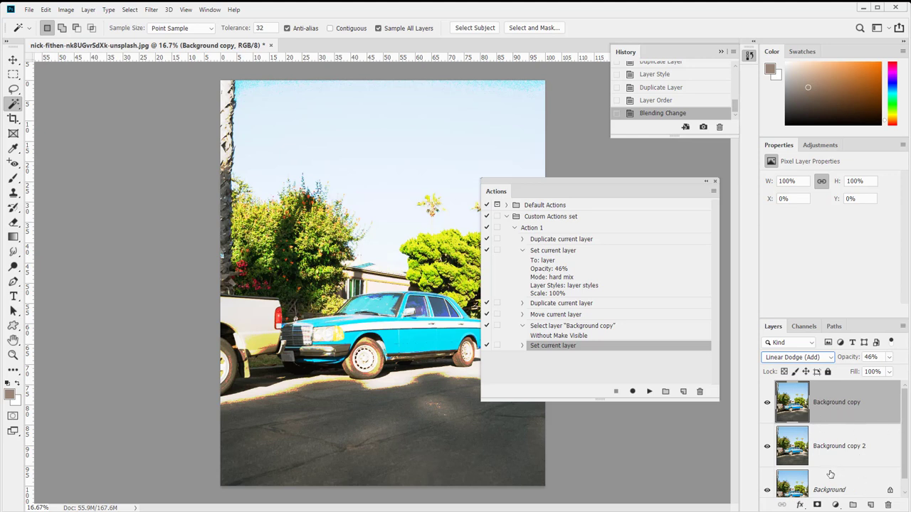
# Delete the Background copy and Background copy 2 layers together.
pyautogui.click(842, 433)
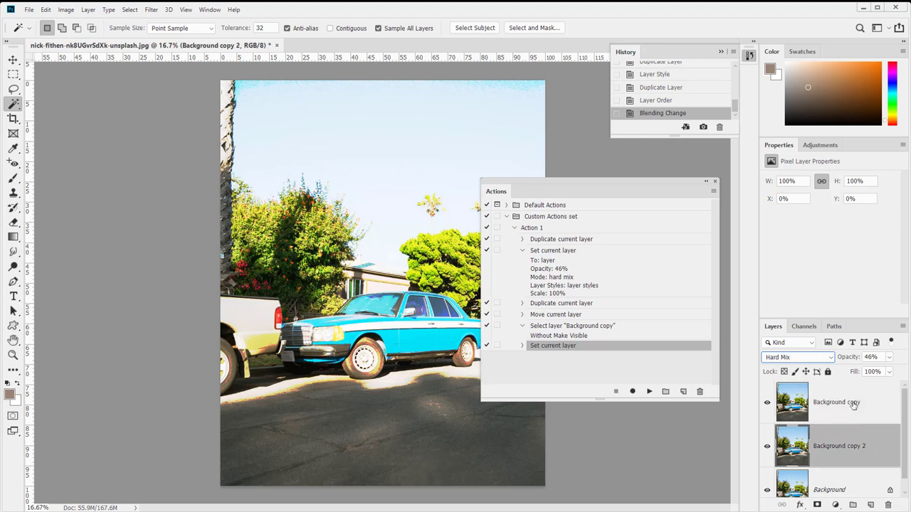
pyautogui.keyDown('shift'); pyautogui.click(853, 404); pyautogui.keyUp('shift')
pyautogui.moveTo(840, 409); pyautogui.dragTo(887, 505)
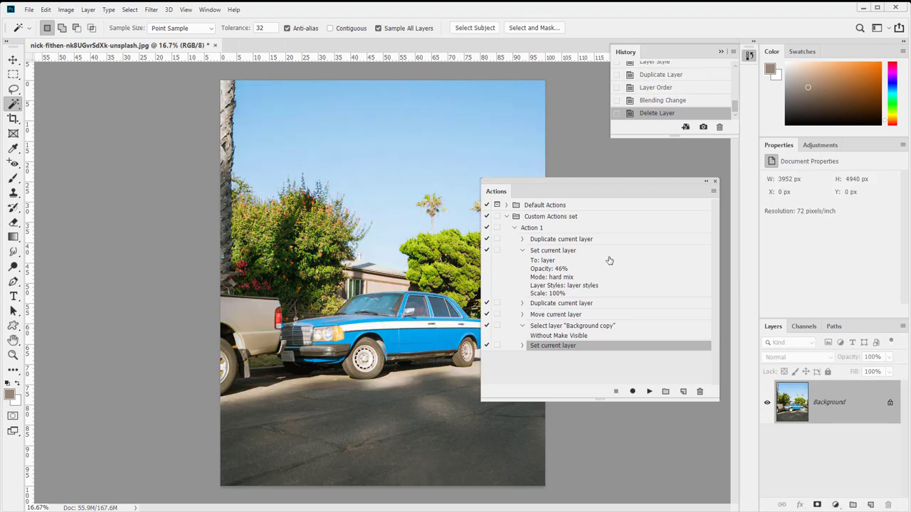
# Delete all recorded steps from Action 1, from the first Duplicate current layer through the last Set current layer.
pyautogui.click(604, 240)
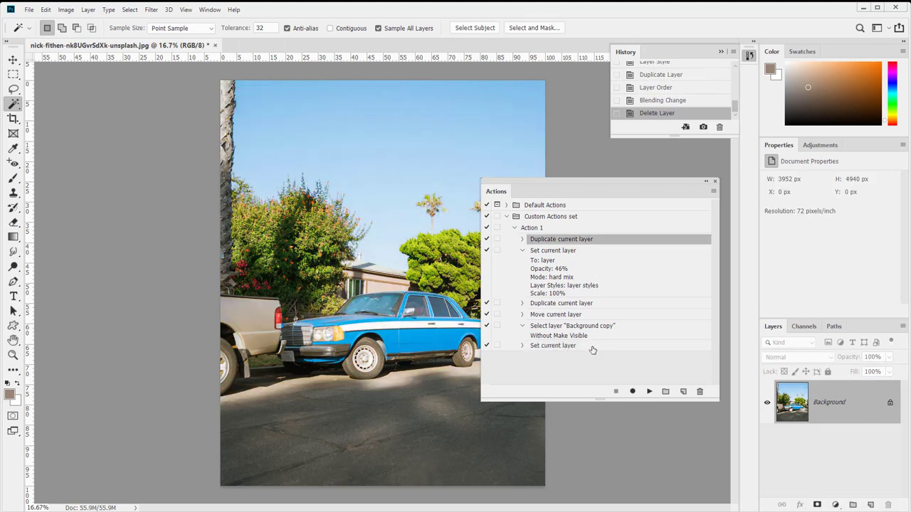
pyautogui.keyDown('shift'); pyautogui.click(592, 347); pyautogui.keyUp('shift')
pyautogui.moveTo(590, 313); pyautogui.dragTo(700, 391)
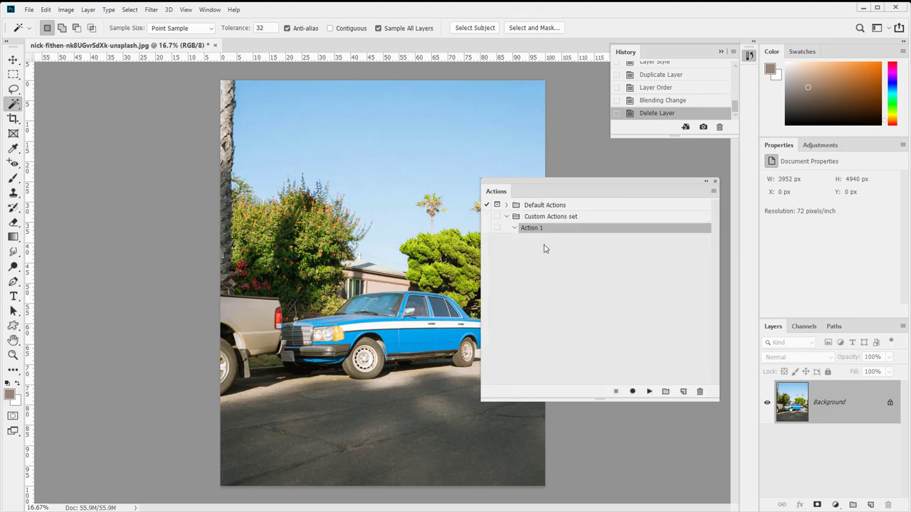
# Start recording in Action 1, duplicating the Background layer and the resulting Background copy layer.
pyautogui.click(632, 392)
pyautogui.moveTo(846, 403); pyautogui.dragTo(871, 503)
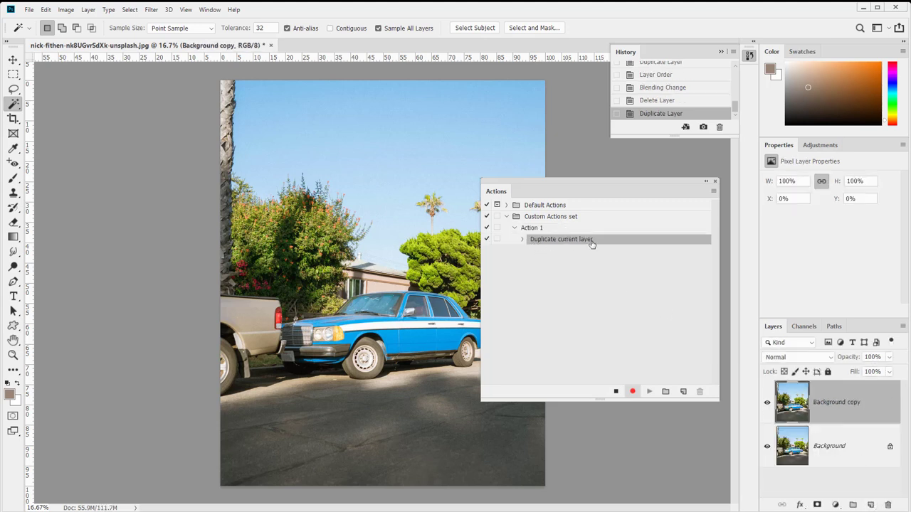
pyautogui.moveTo(864, 403); pyautogui.dragTo(869, 504)
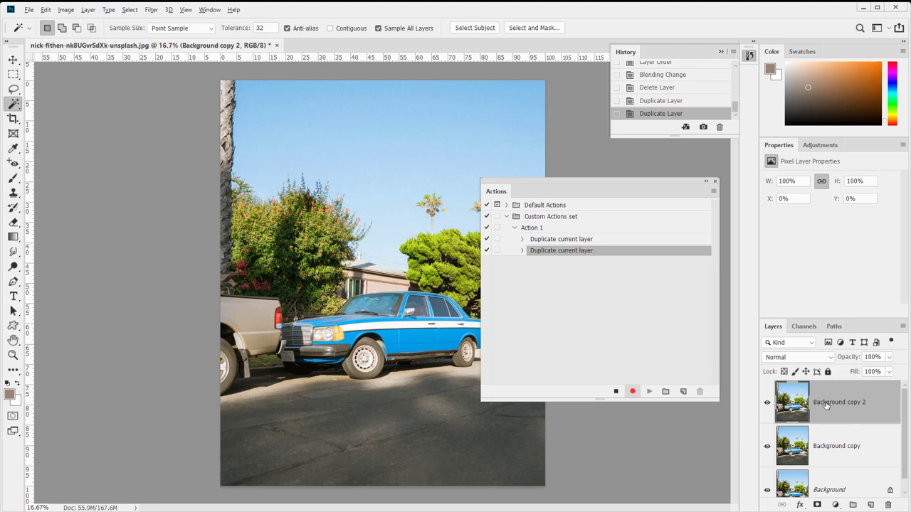
# Record selecting the layer below by relative position, moving it one level up and back down, and selecting the layer above.
pyautogui.hotkey('alt', '[')
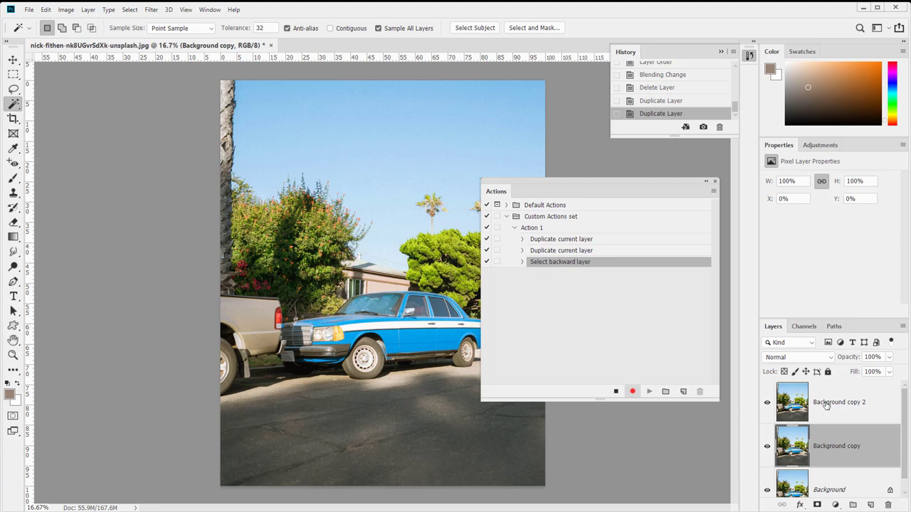
pyautogui.hotkey('ctrl', ']')
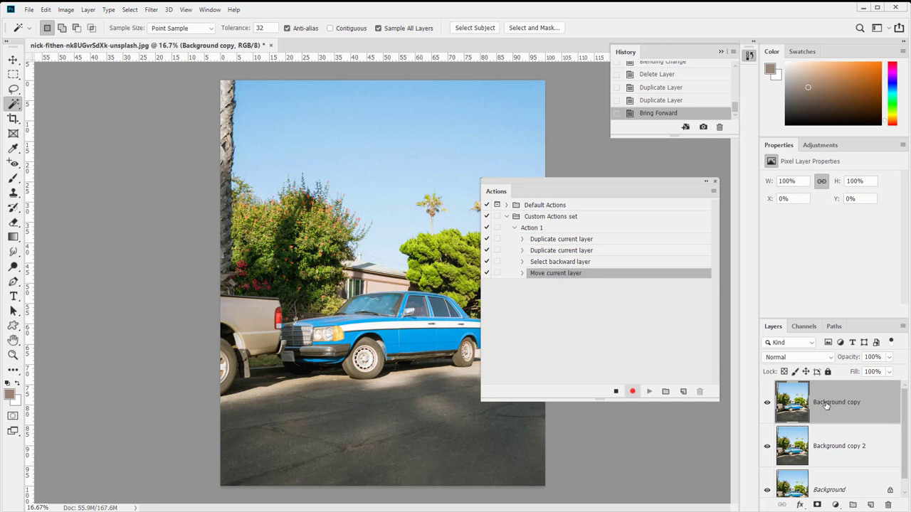
pyautogui.hotkey('ctrl', '[')
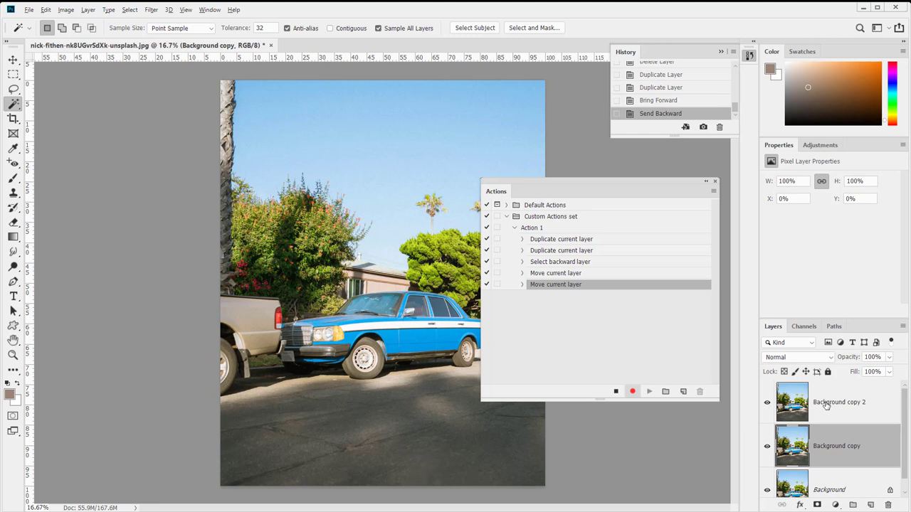
pyautogui.hotkey('alt', ']')
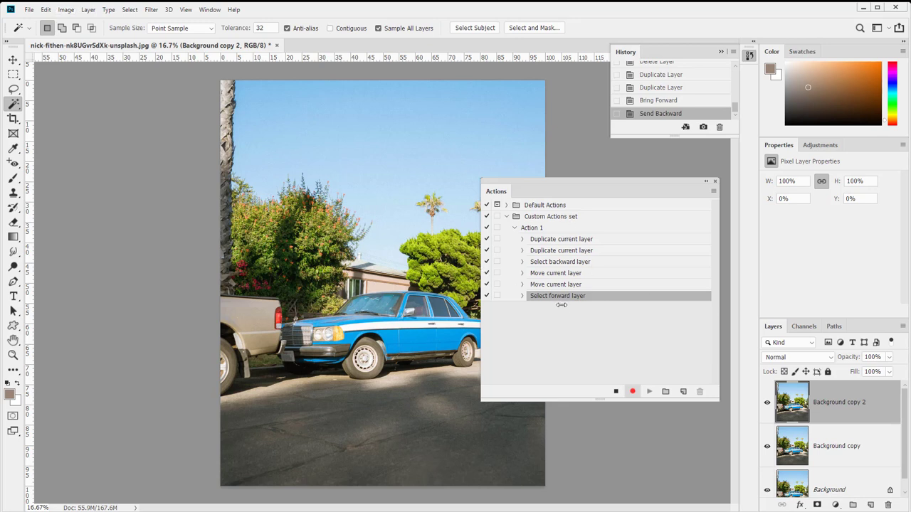
# Record an Image Size change that sets the image width to 100 inches with proportions constrained.
pyautogui.click(66, 10)
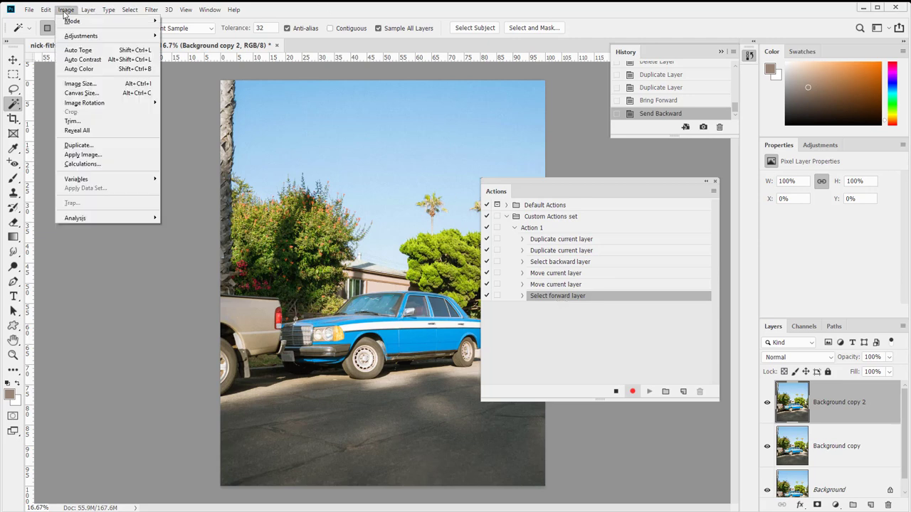
pyautogui.click(80, 83)
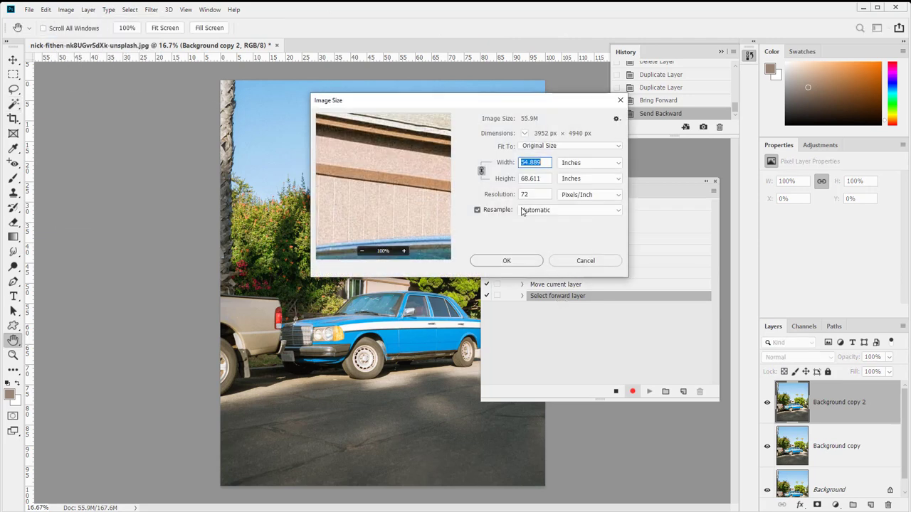
pyautogui.doubleClick(525, 195)
pyautogui.doubleClick(535, 162)
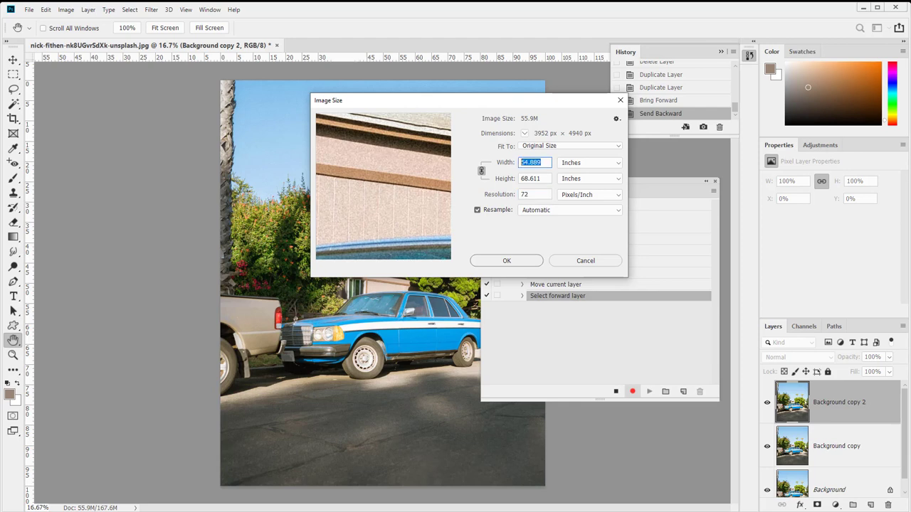
pyautogui.write('100')
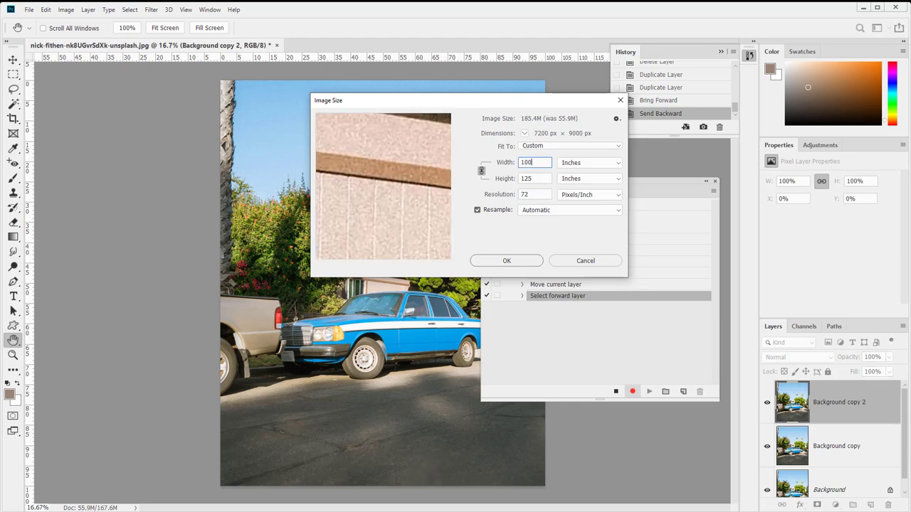
pyautogui.click(505, 261)
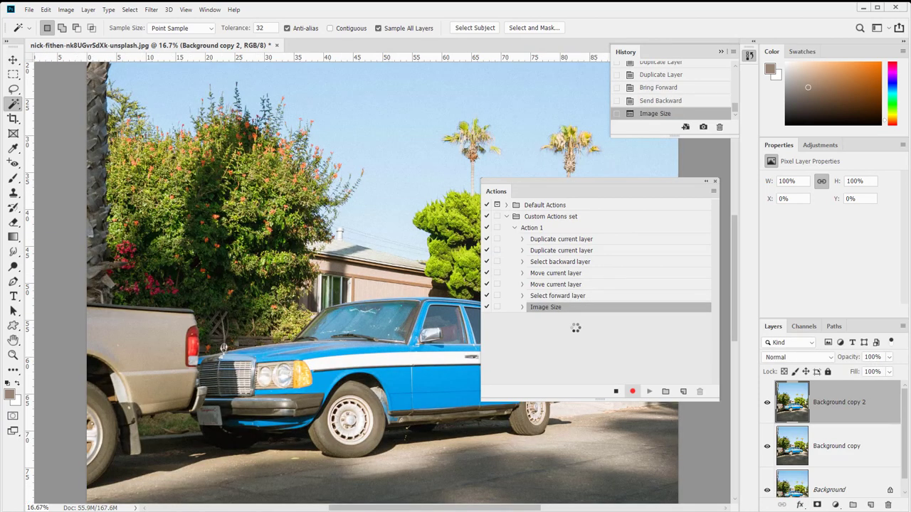
# Check the details of the recorded Image Size step and stop recording.
pyautogui.click(522, 308)
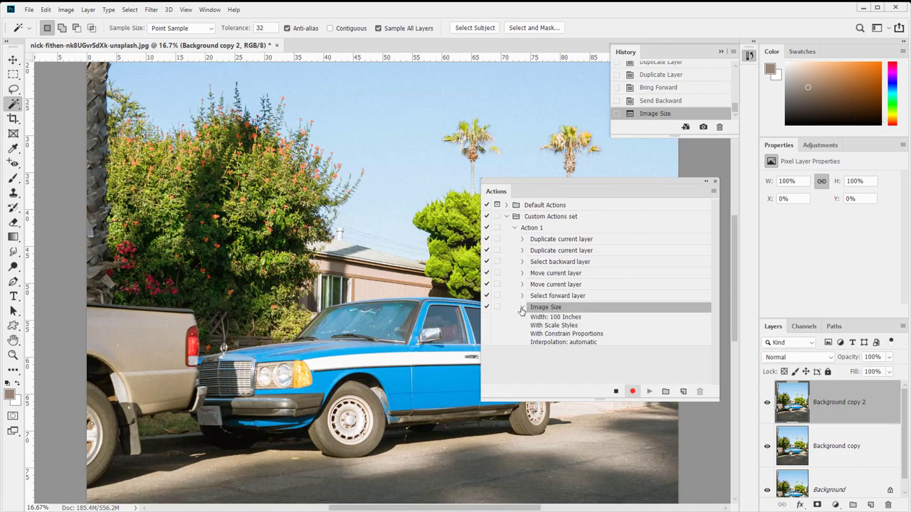
pyautogui.click(521, 309)
pyautogui.click(616, 392)
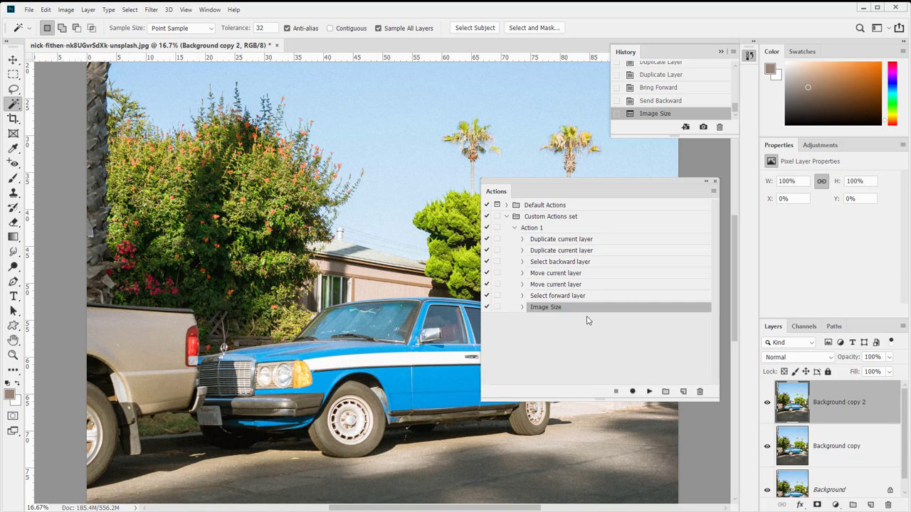
# Delete every recorded step above Image Size from Action 1.
pyautogui.click(583, 296)
pyautogui.keyDown('shift'); pyautogui.click(585, 245); pyautogui.keyUp('shift')
pyautogui.moveTo(585, 246); pyautogui.dragTo(700, 391)
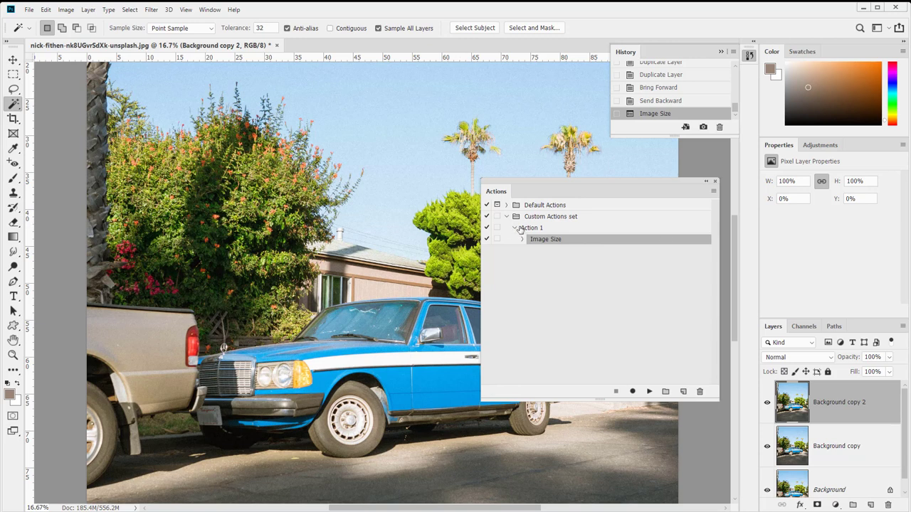
# Rename Action 1 as Image Size.
pyautogui.doubleClick(542, 228)
pyautogui.write('Imag')
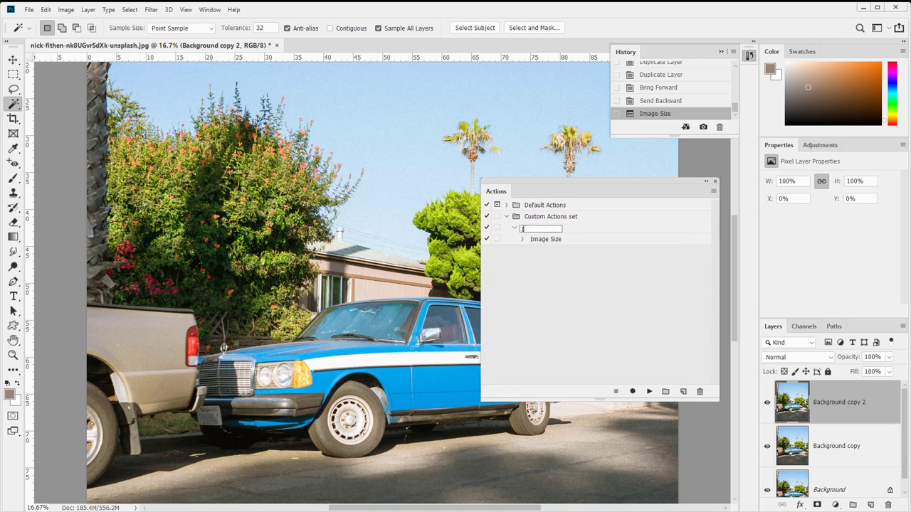
pyautogui.write('e Size')
pyautogui.press('Return')
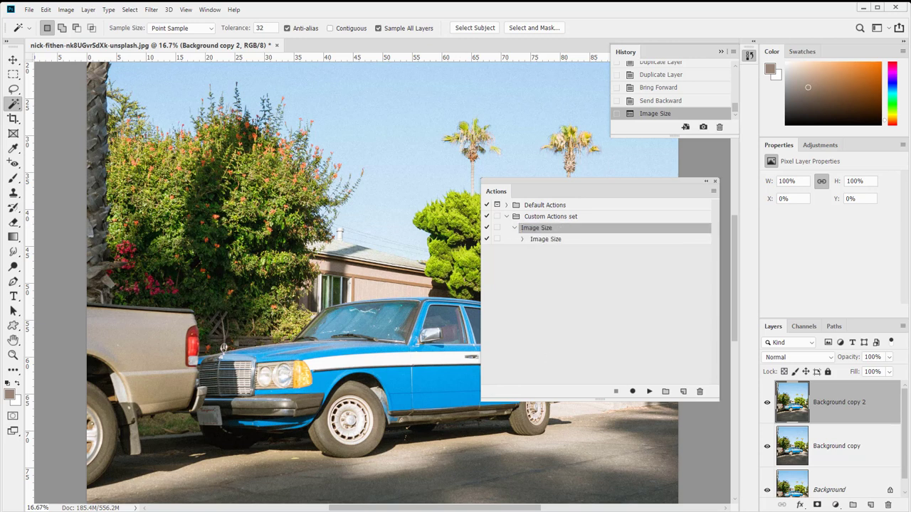
# Open the Batch automation dialog and choose the Image Size action from Custom Actions set.
pyautogui.click(28, 10)
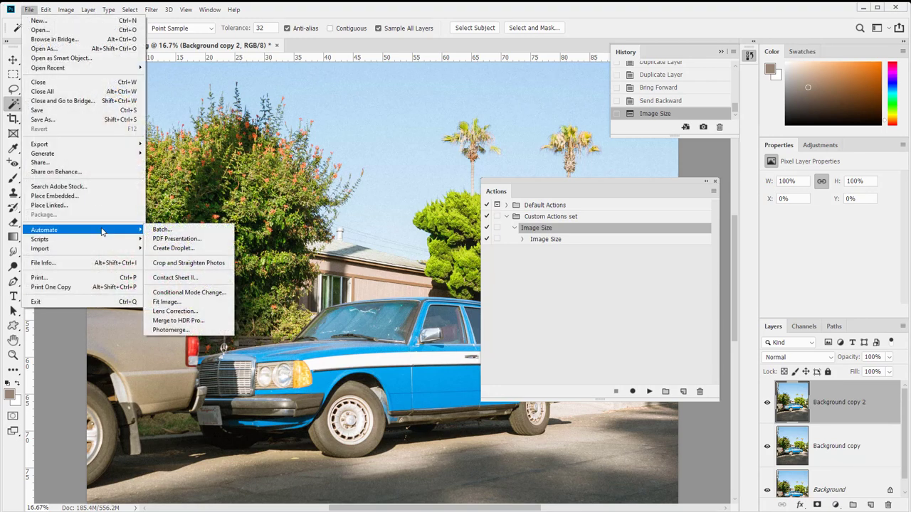
pyautogui.click(196, 231)
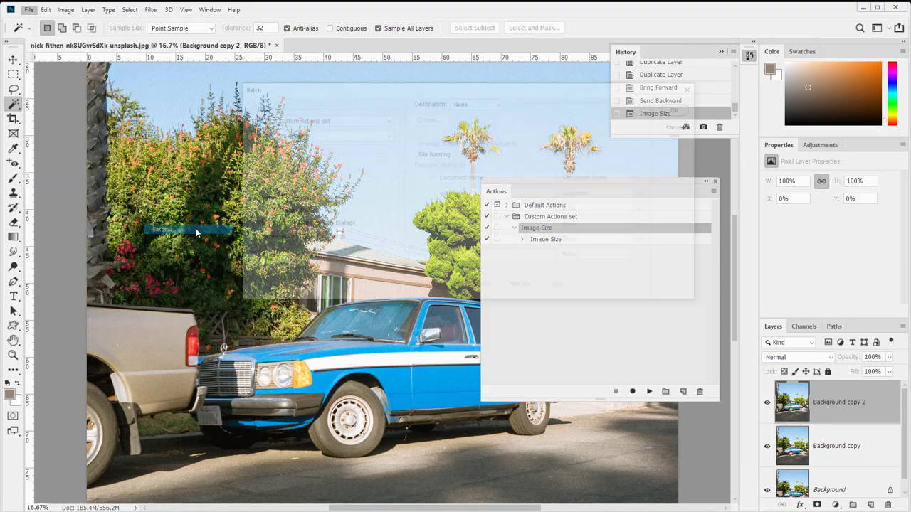
pyautogui.moveTo(347, 85); pyautogui.dragTo(211, 241)
pyautogui.click(183, 277)
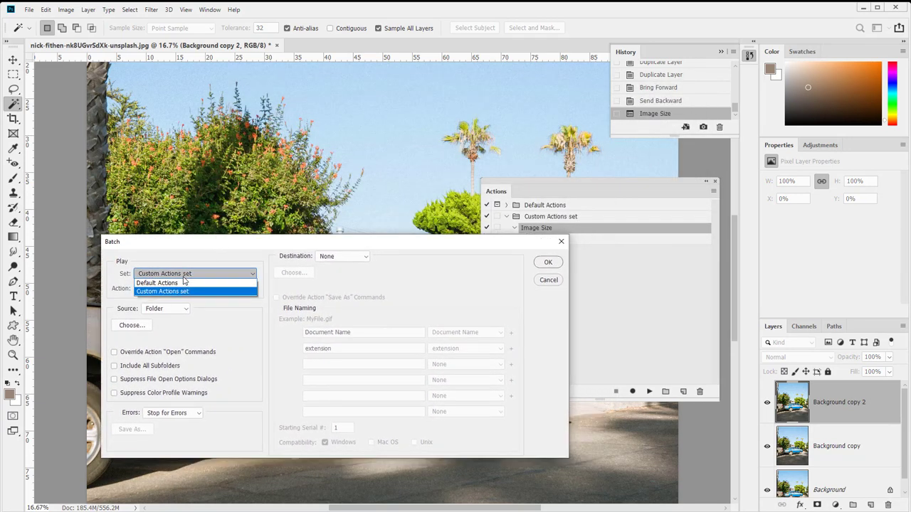
pyautogui.click(183, 288)
pyautogui.click(149, 290)
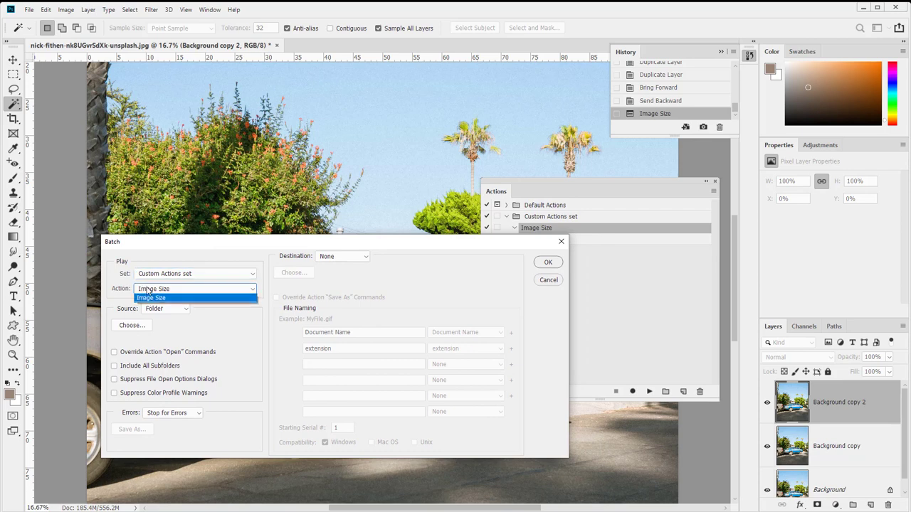
pyautogui.click(152, 301)
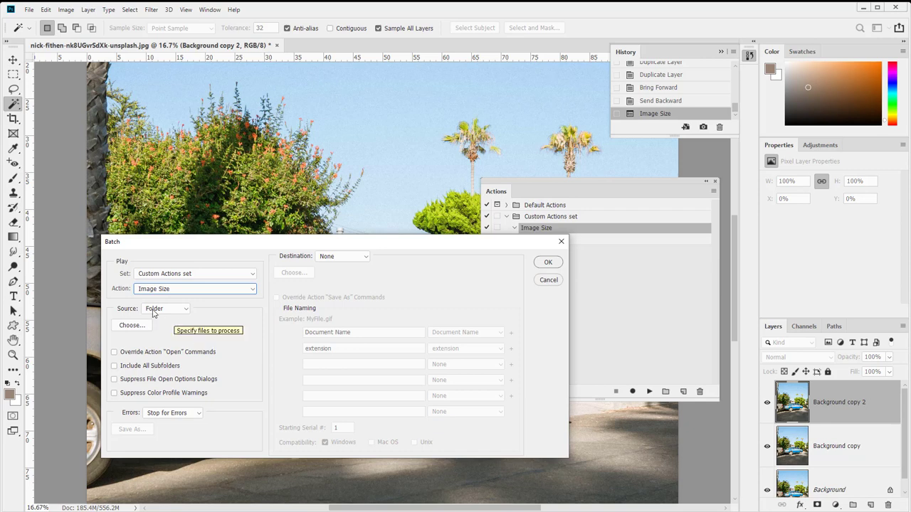
# Set the batch destination to Folder and keep Folder as the source of the files to process.
pyautogui.click(132, 326)
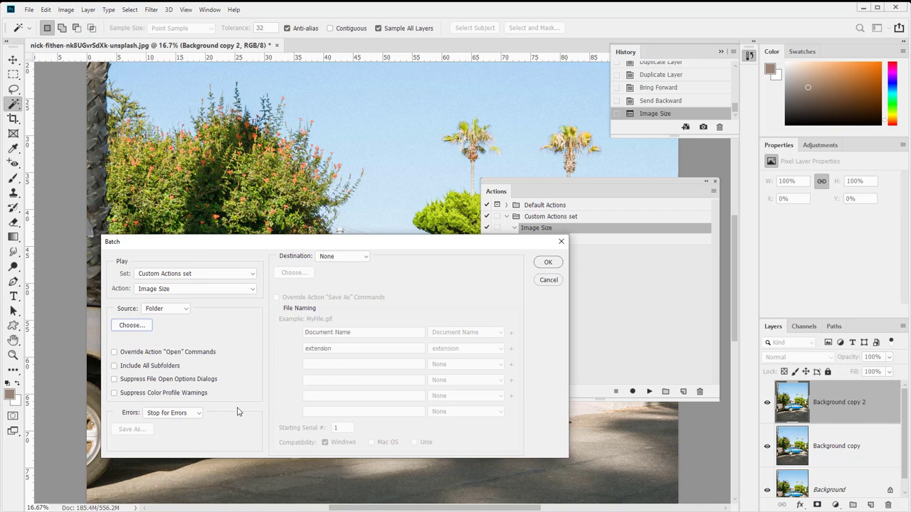
pyautogui.click(356, 260)
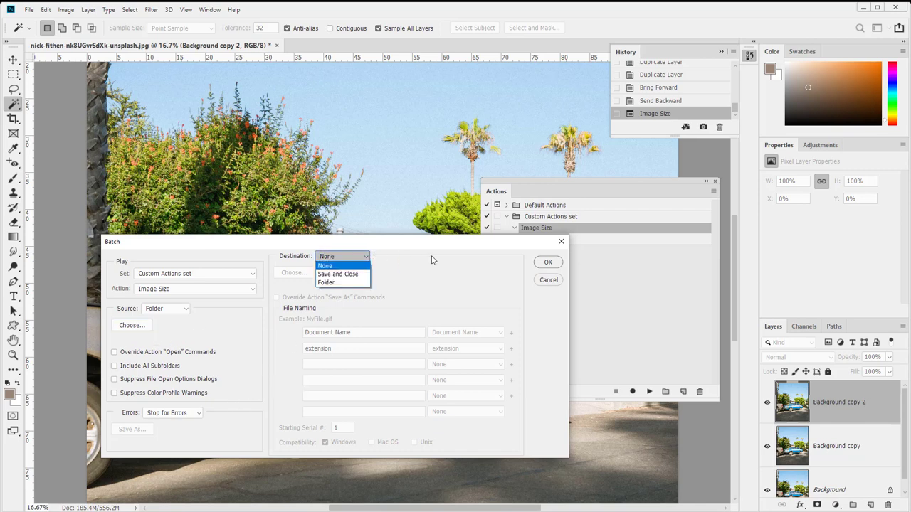
pyautogui.click(339, 283)
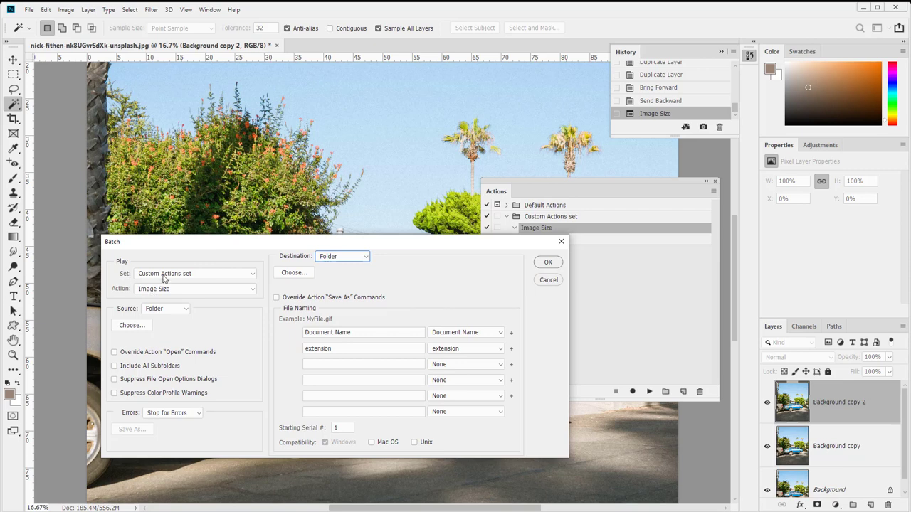
pyautogui.click(162, 309)
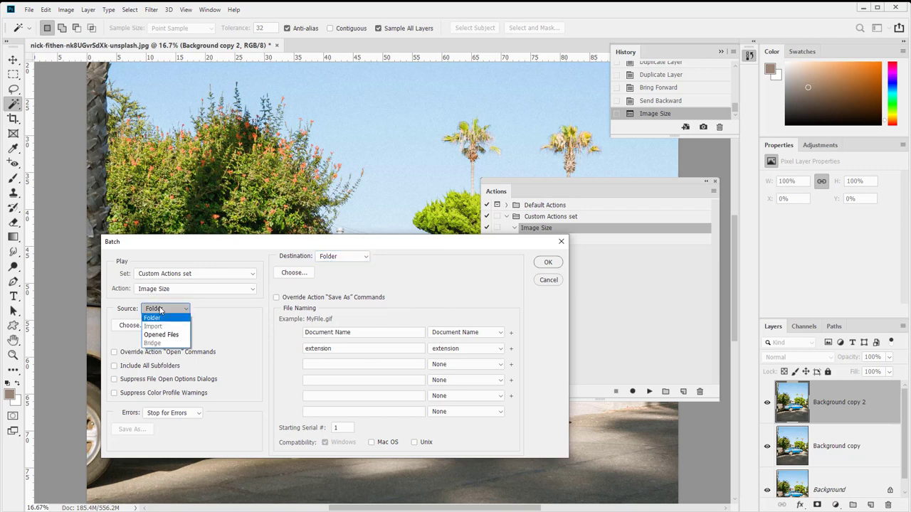
pyautogui.click(171, 319)
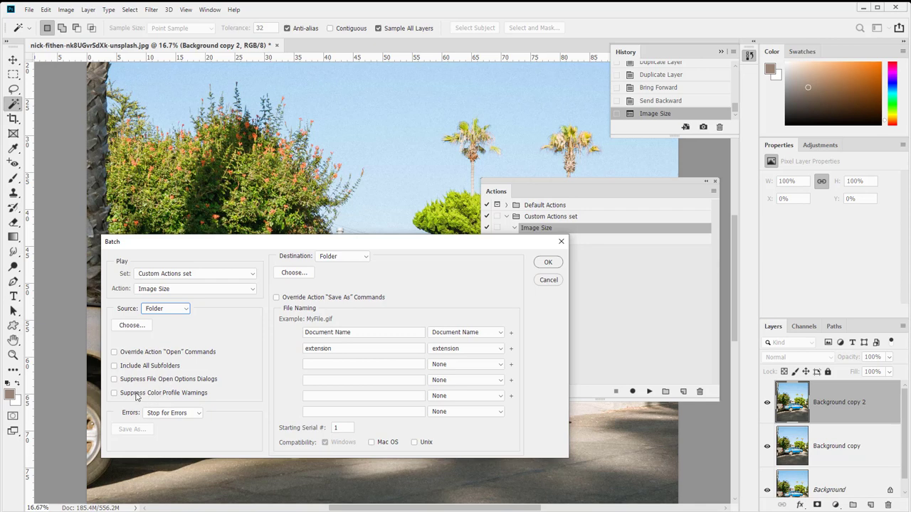
# Review the batch error-handling options and keep Stop for Errors.
pyautogui.click(160, 395)
pyautogui.click(188, 414)
pyautogui.click(187, 416)
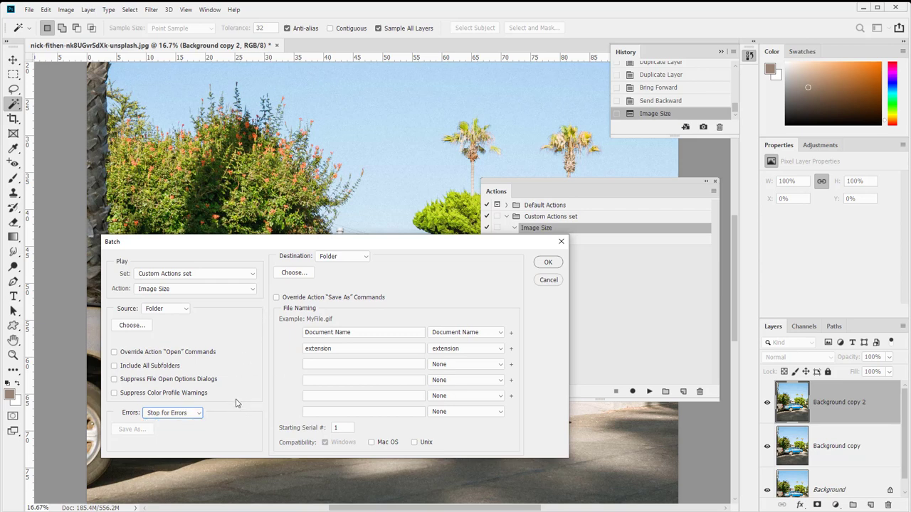
# Open and cancel the destination folder chooser, and try the override for the action's "Save As" commands.
pyautogui.click(313, 274)
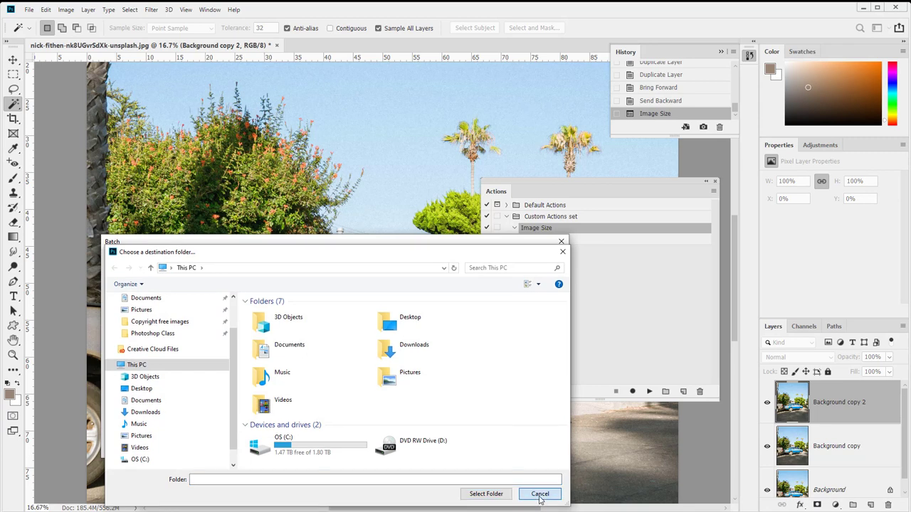
pyautogui.click(540, 494)
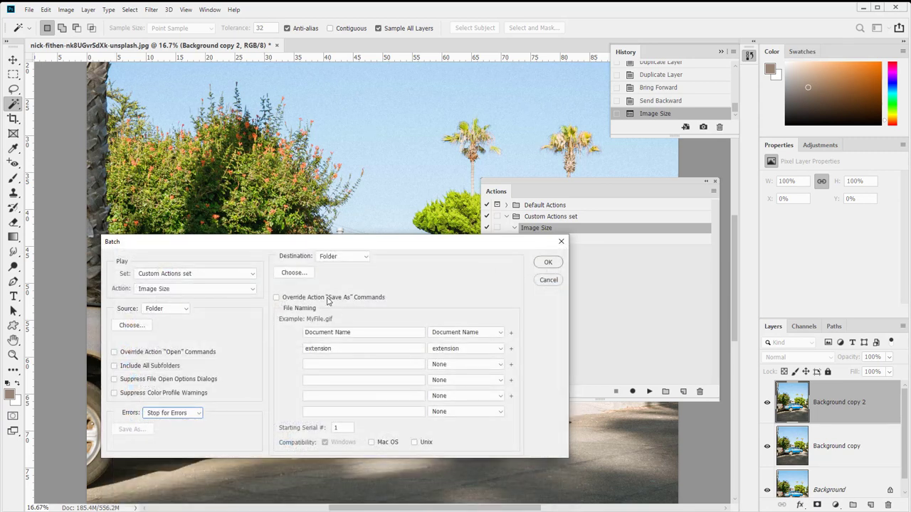
pyautogui.click(329, 300)
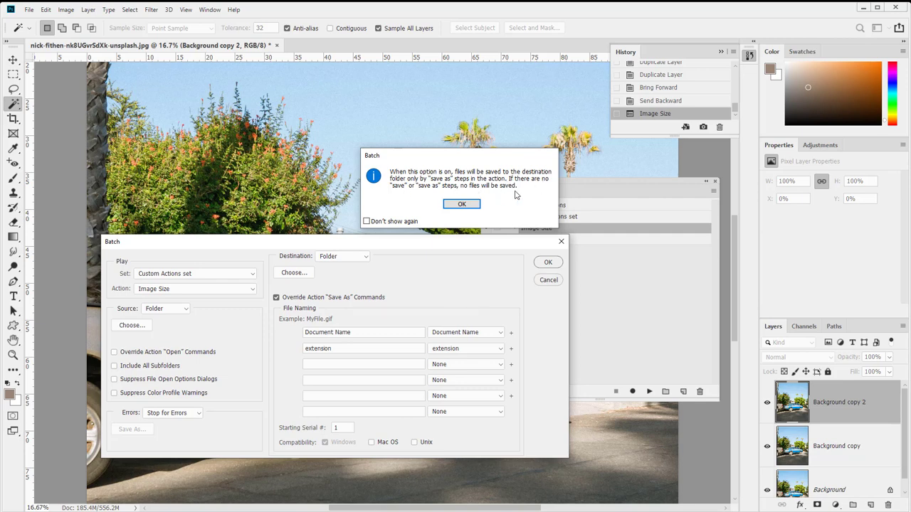
pyautogui.click(462, 204)
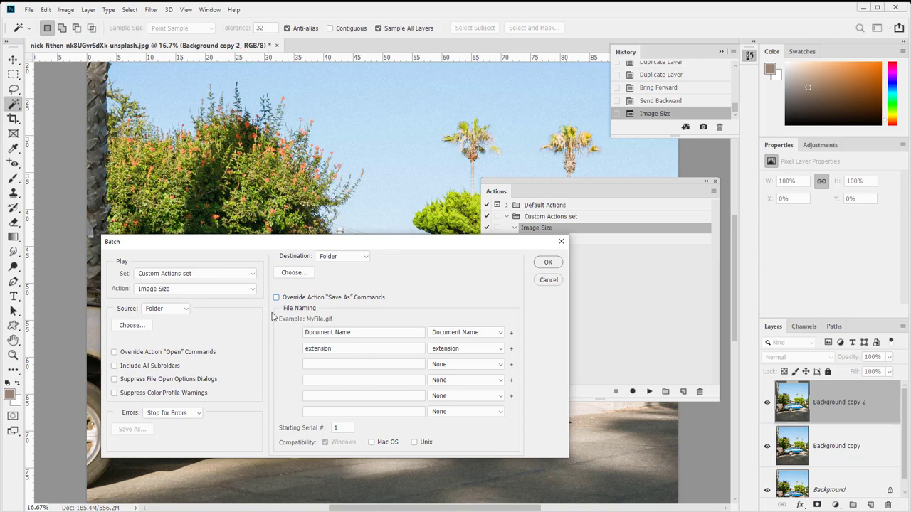
# Examine the file naming choices for the document name and extension parts, keeping both as they are.
pyautogui.click(340, 335)
pyautogui.click(473, 332)
pyautogui.click(471, 320)
pyautogui.click(393, 349)
pyautogui.click(456, 351)
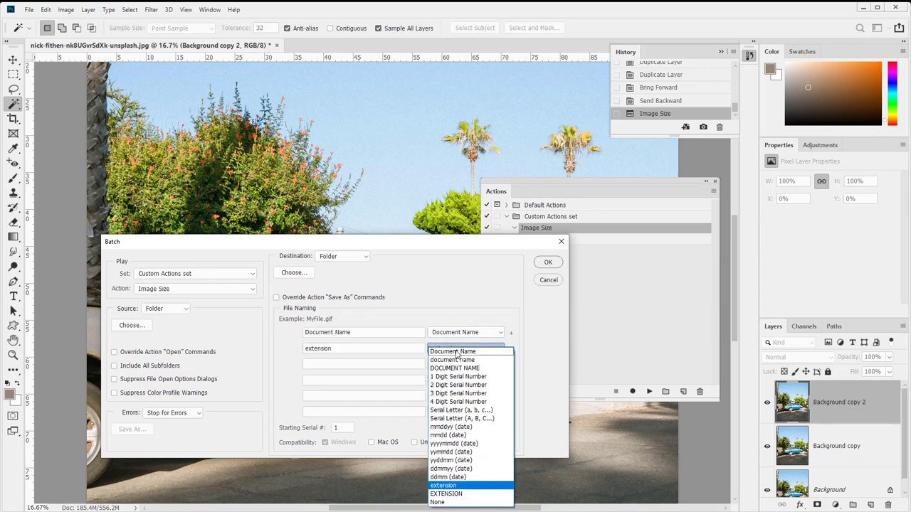
pyautogui.click(506, 277)
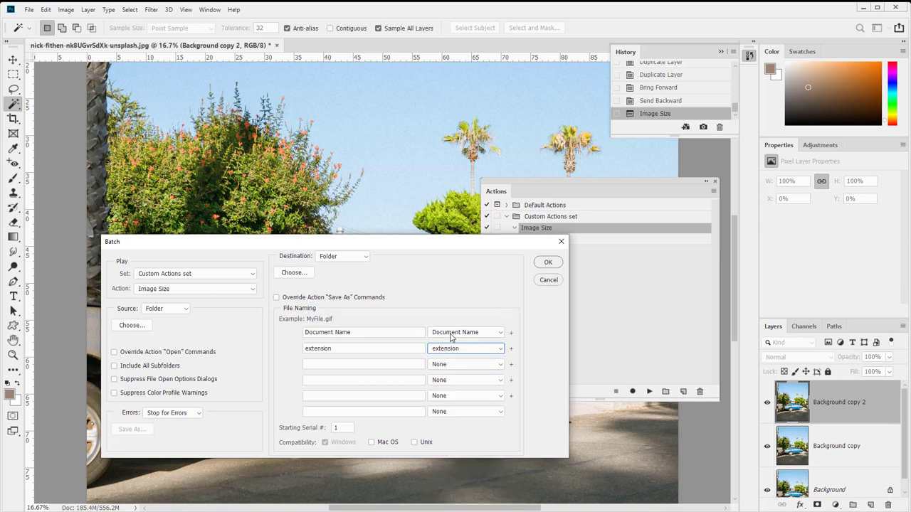
# Check the starting serial number setting and close the Batch dialog without running the batch.
pyautogui.doubleClick(332, 427)
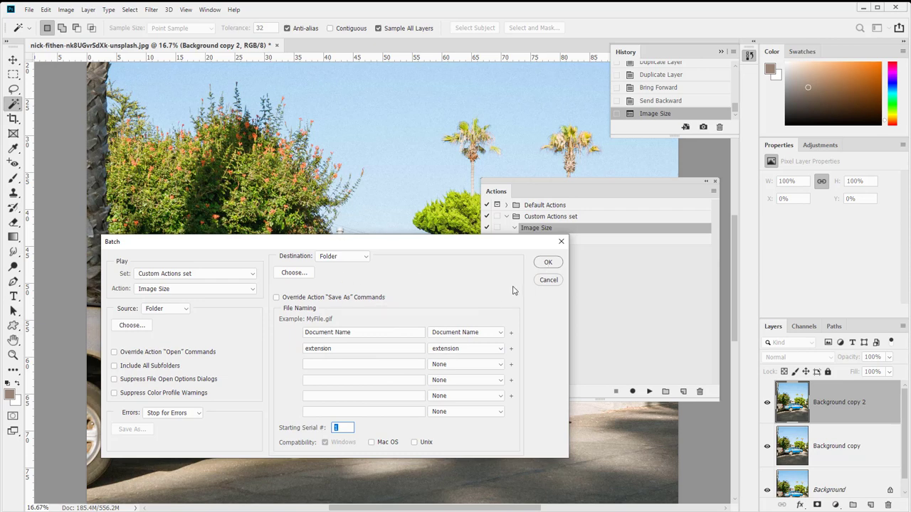
pyautogui.moveTo(548, 241); pyautogui.dragTo(457, 262)
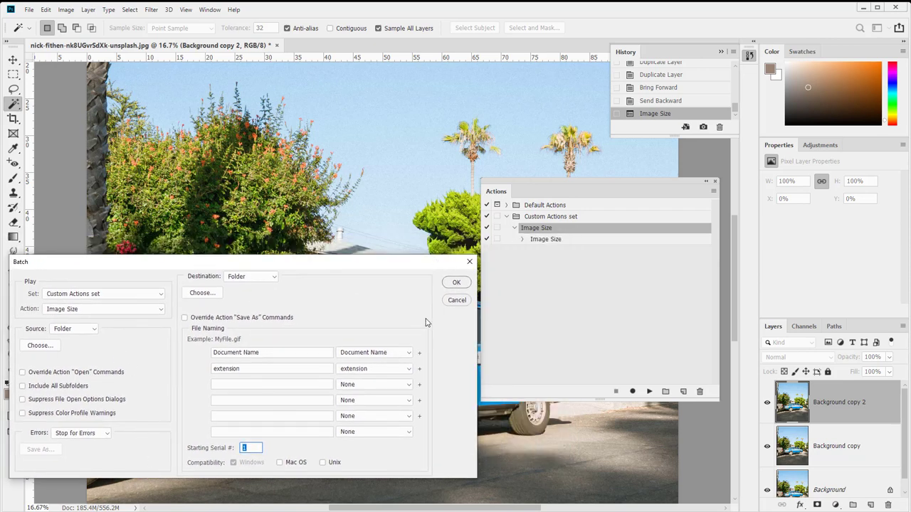
pyautogui.click(456, 300)
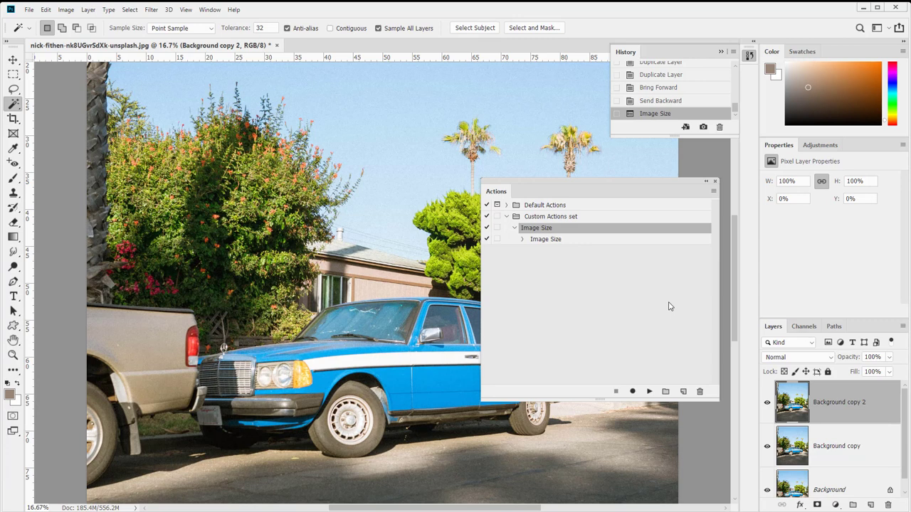